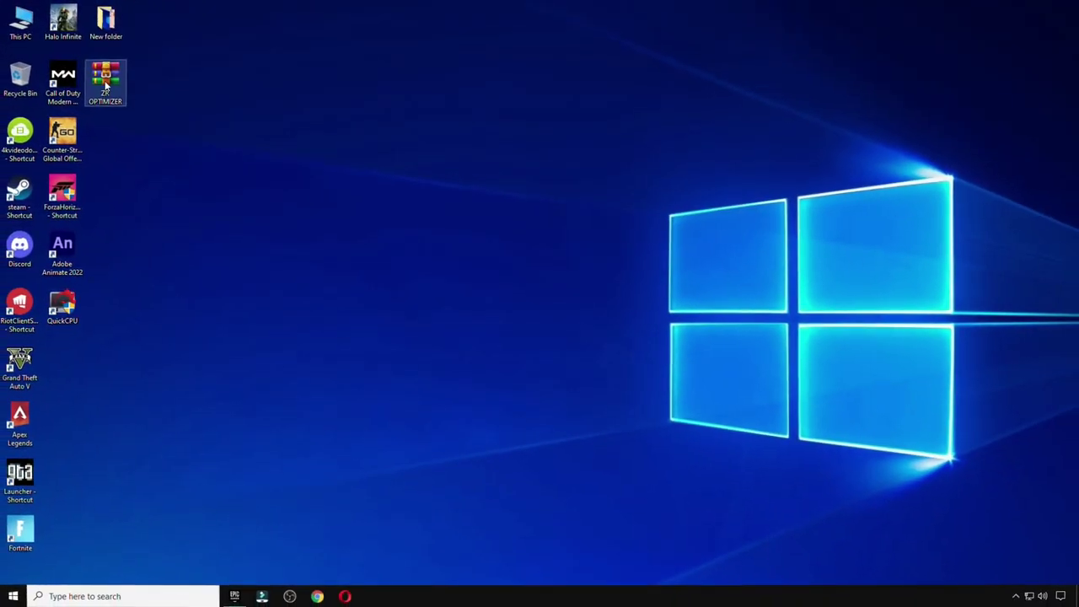
- Move the ZR OPTIMIZER archive to an empty area of the desktop and extract its contents there
left_click_drag(105, 84, 533, 198)
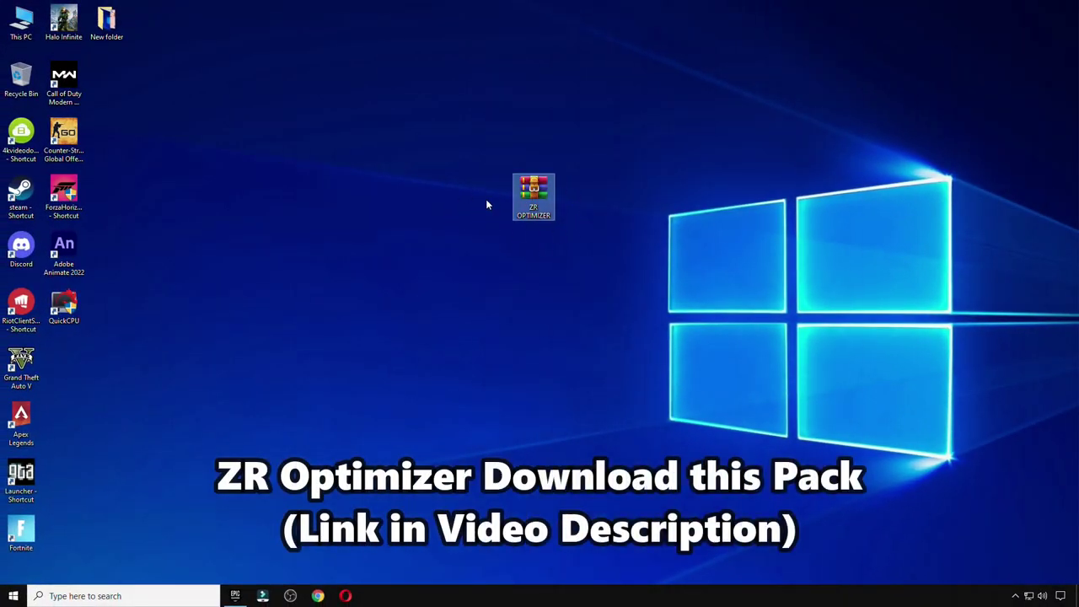
right_click(530, 186)
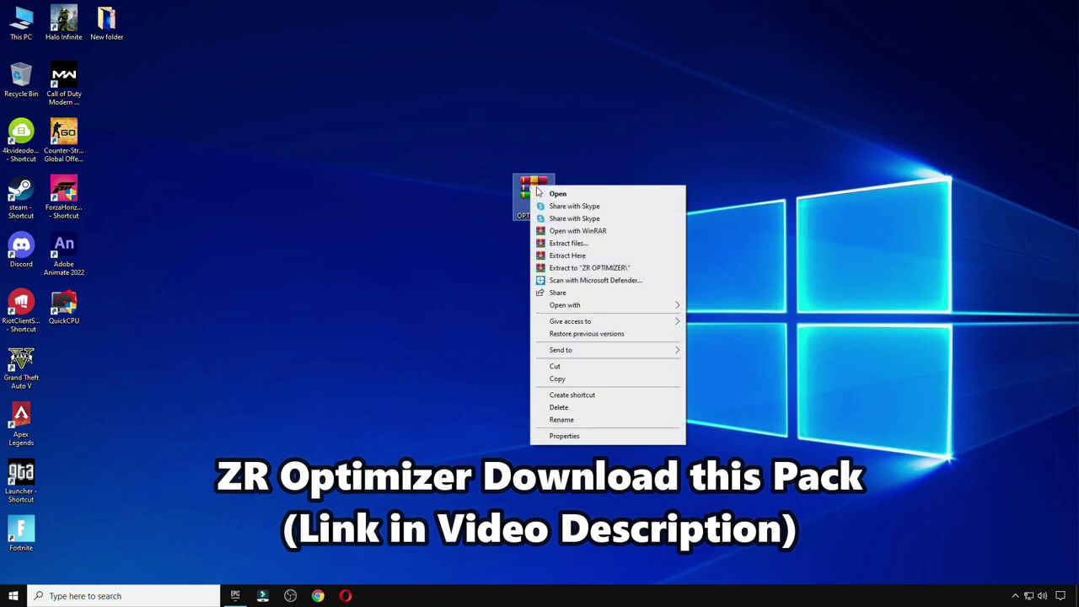
left_click(566, 255)
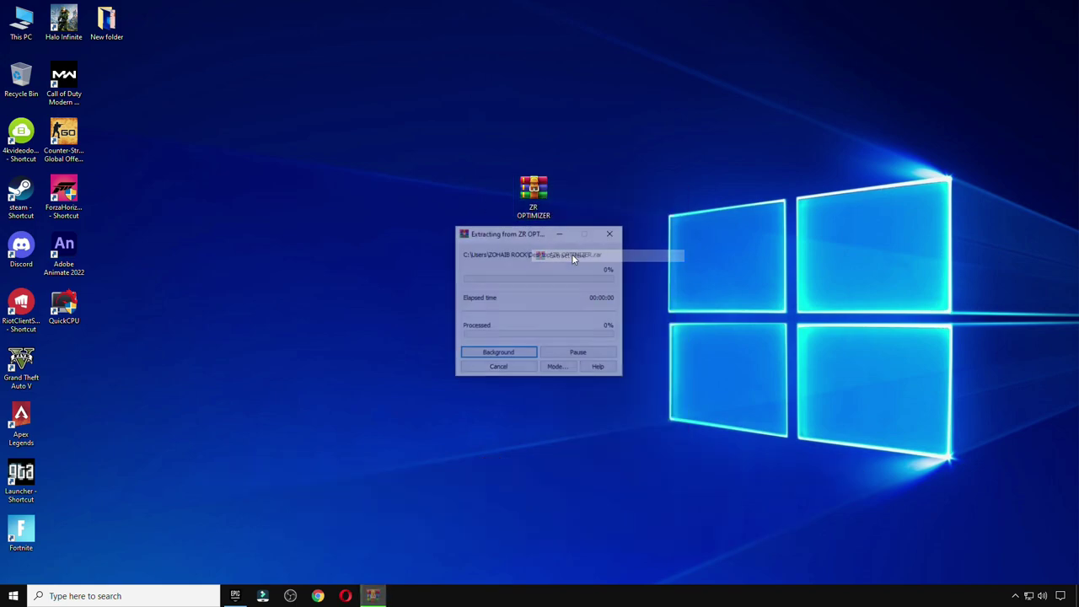
- Send the ZR OPTIMIZER archive to the Recycle Bin and put the extracted folder in its place on the desktop
left_click_drag(66, 364, 578, 195)
left_click_drag(516, 214, 21, 81)
left_click_drag(576, 192, 527, 192)
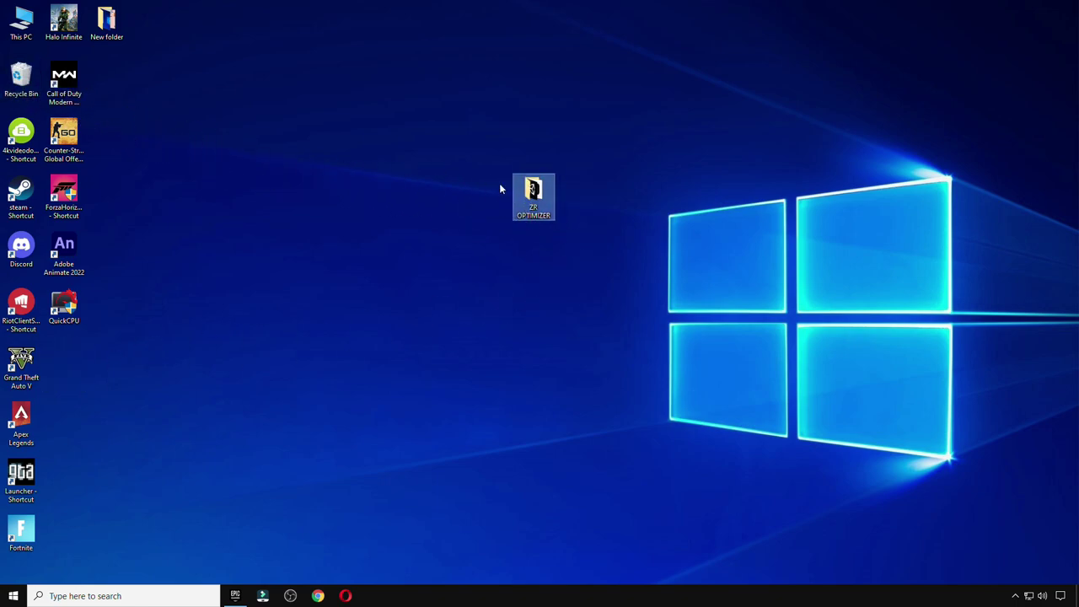
- Move the data folder from ZR OPTIMIZER to Local Disk (C:), replacing the existing files and granting administrator permission for all current items
key("Return")
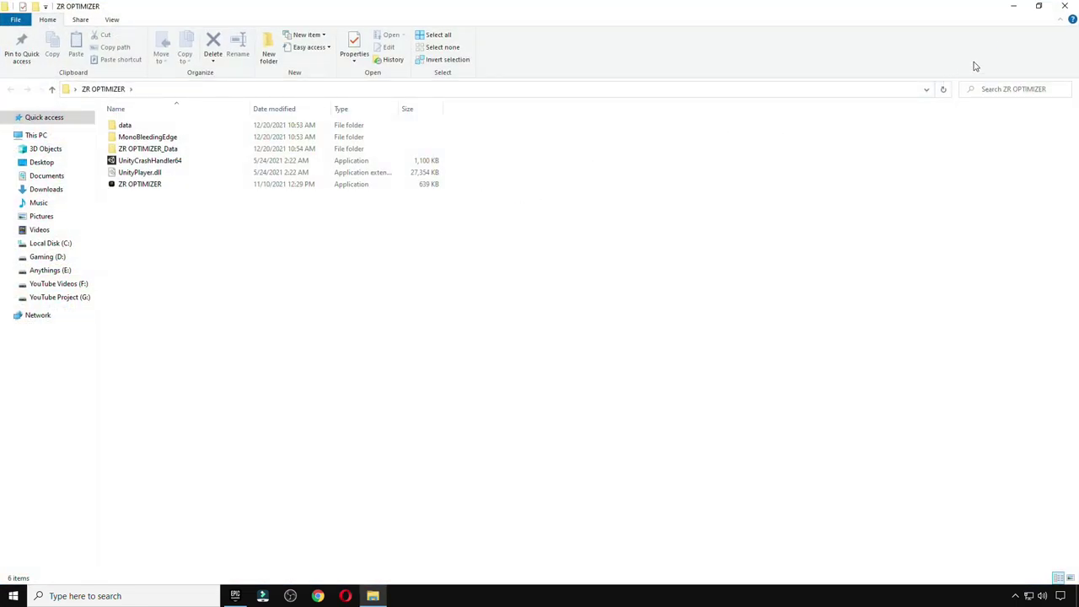
left_click(1039, 8)
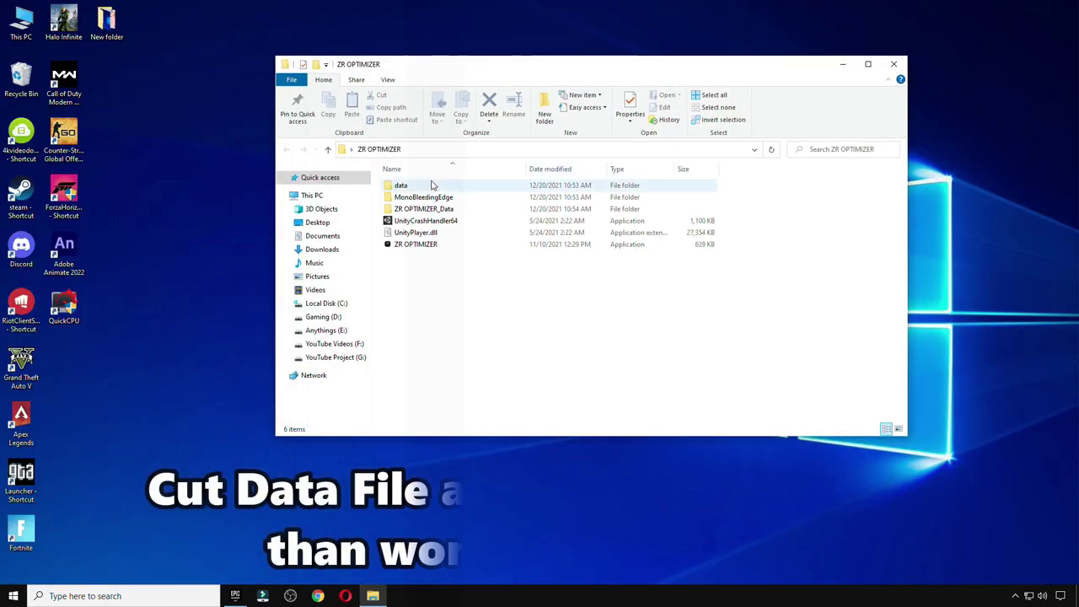
right_click(402, 185)
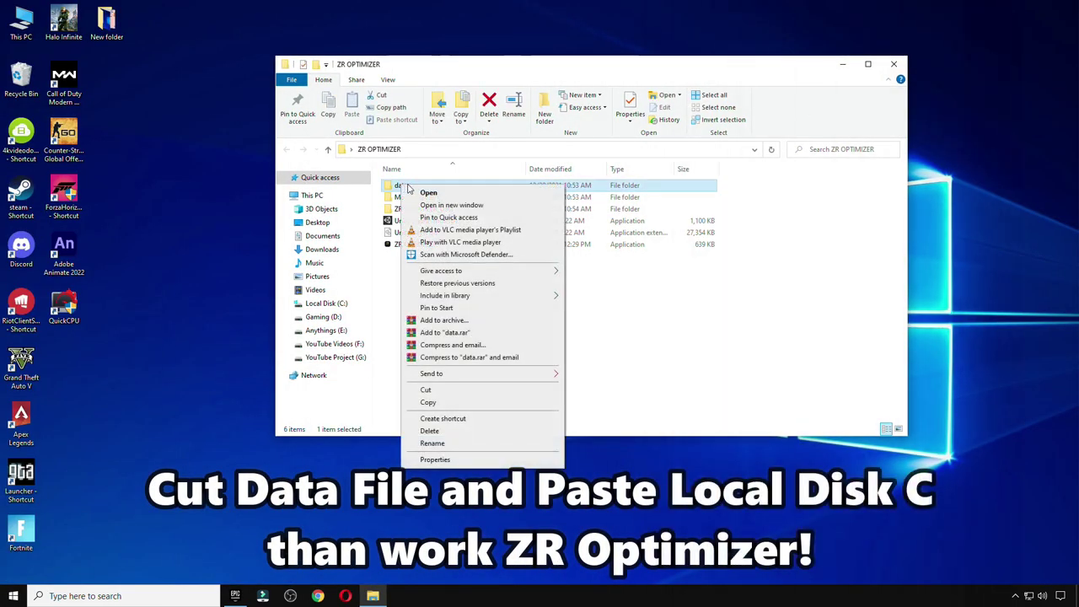
left_click(427, 390)
double_click(21, 21)
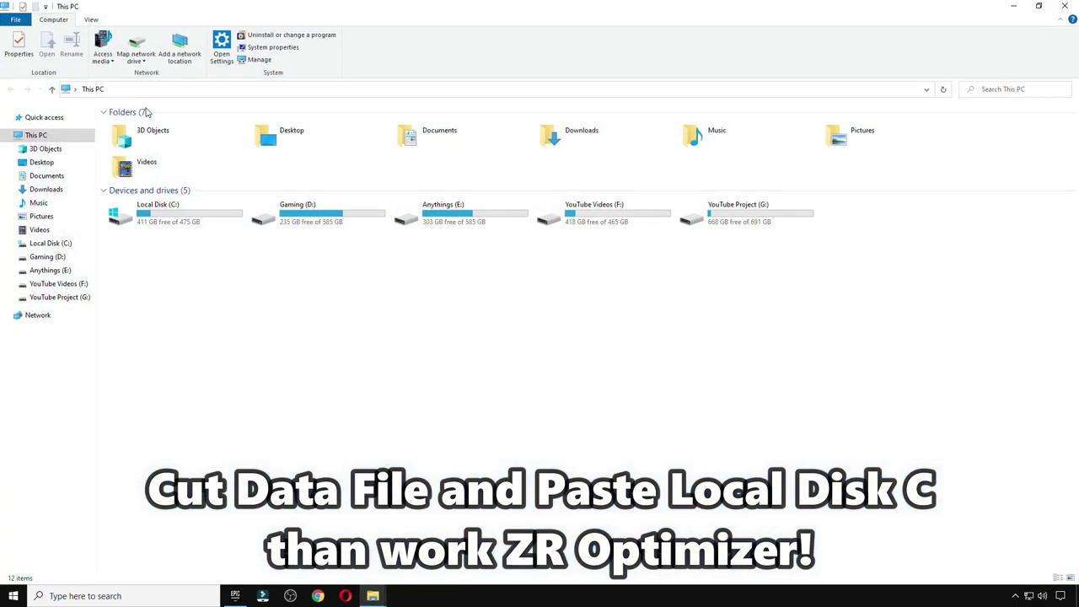
double_click(163, 231)
right_click(221, 310)
left_click(271, 388)
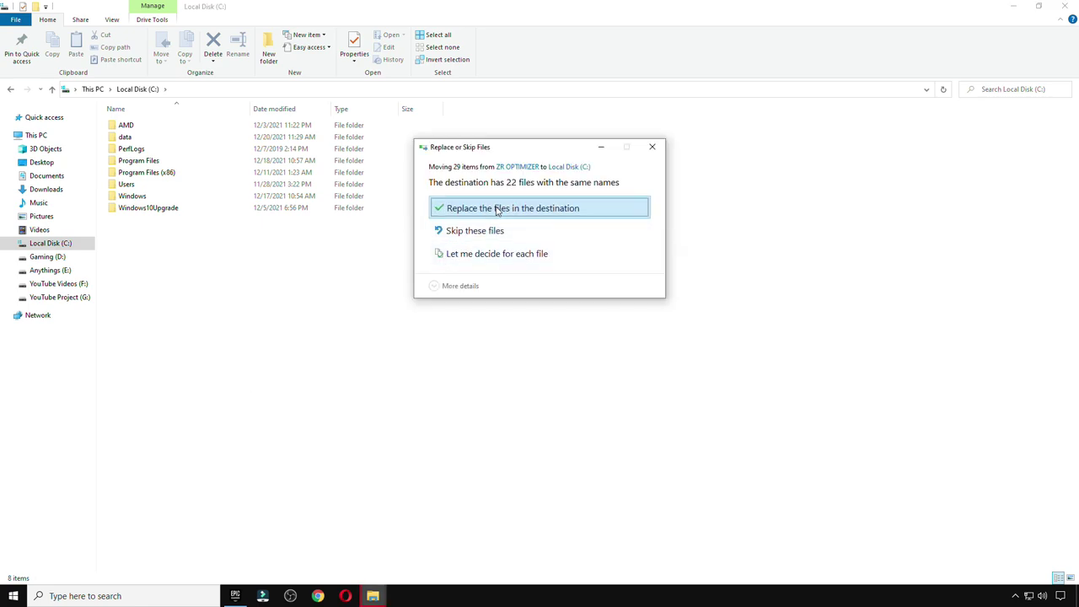
left_click(520, 208)
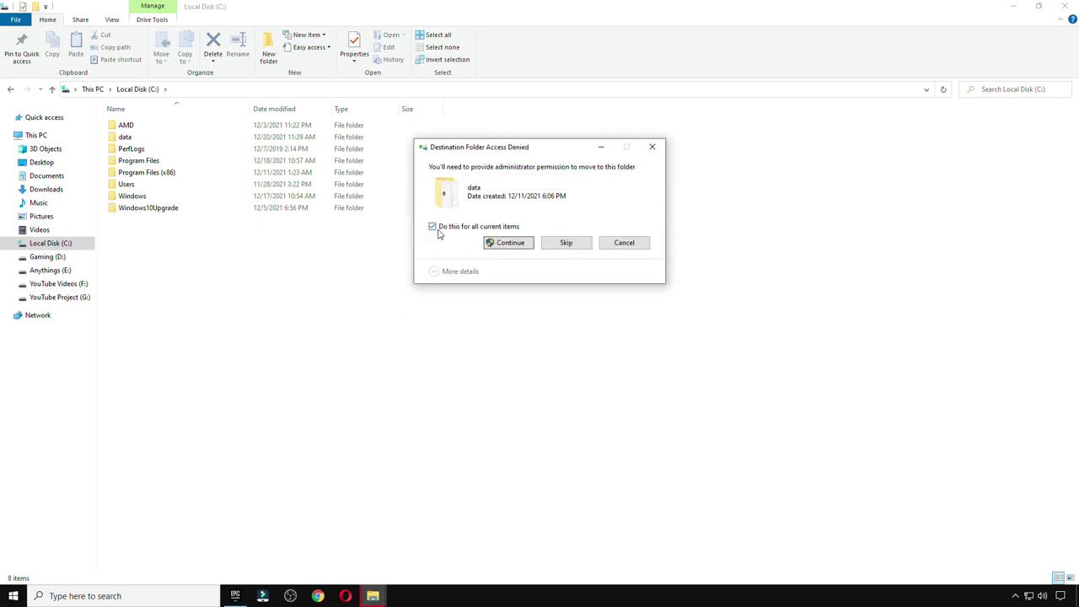
left_click(512, 243)
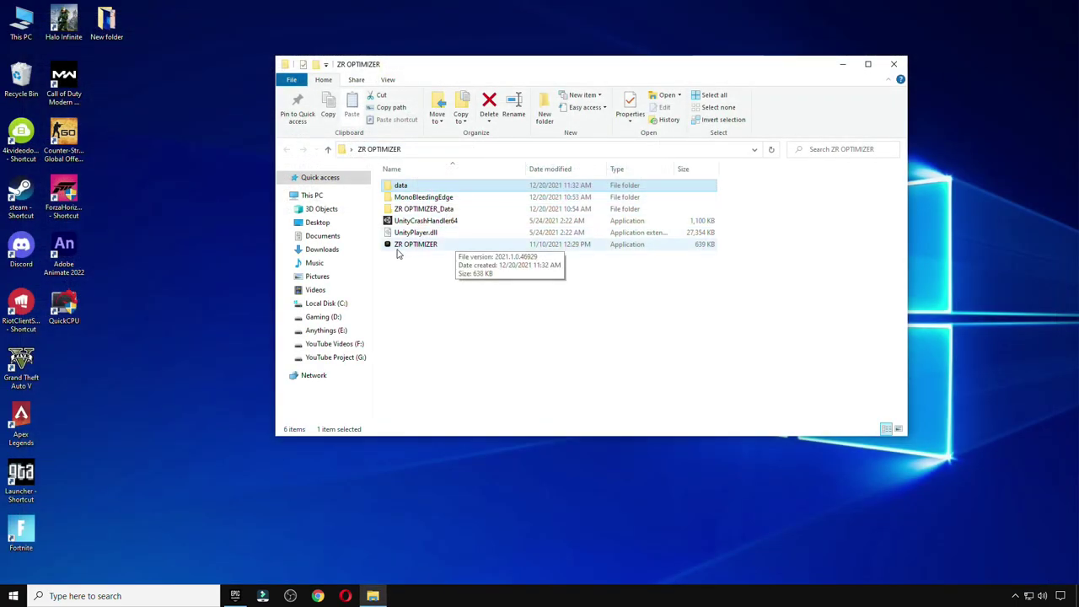
- Launch the ZR OPTIMIZER application and line up its folder with the other desktop icons
left_click(406, 245)
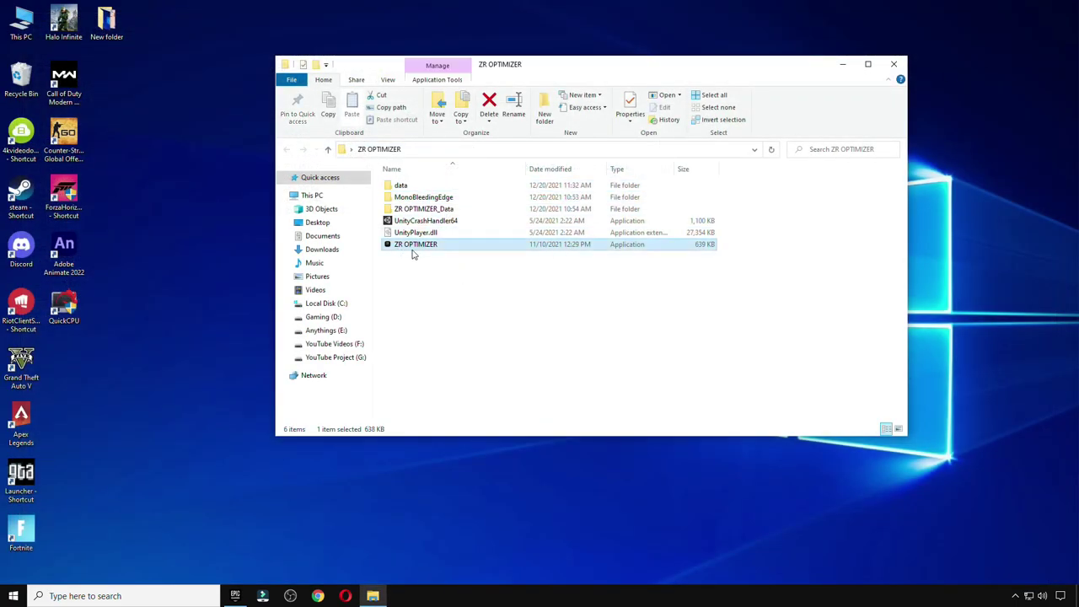
left_click(893, 64)
left_click_drag(521, 198, 127, 83)
double_click(106, 80)
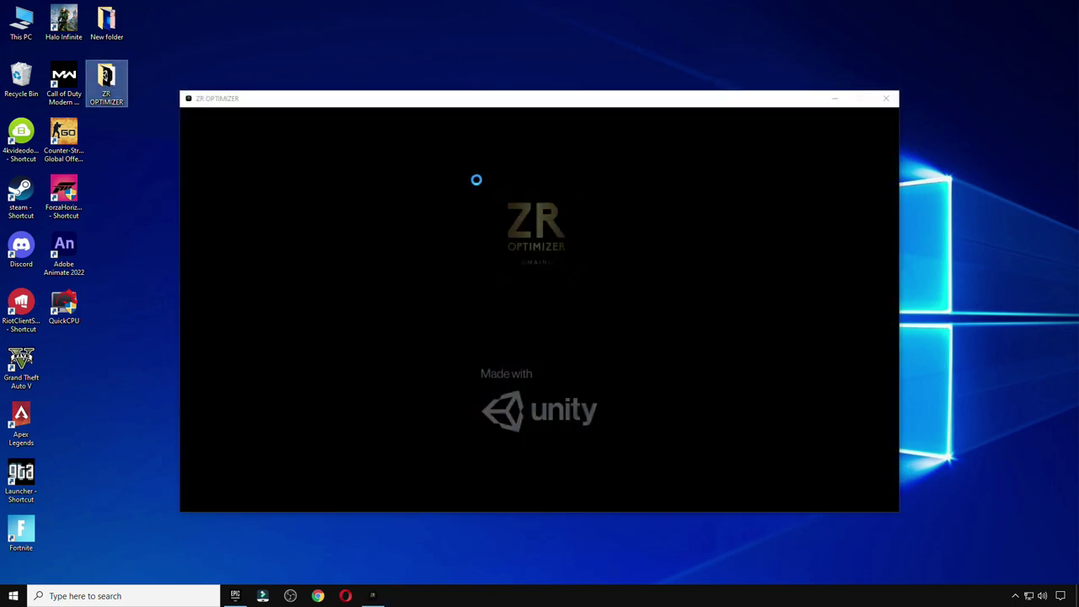
left_click_drag(550, 76, 552, 45)
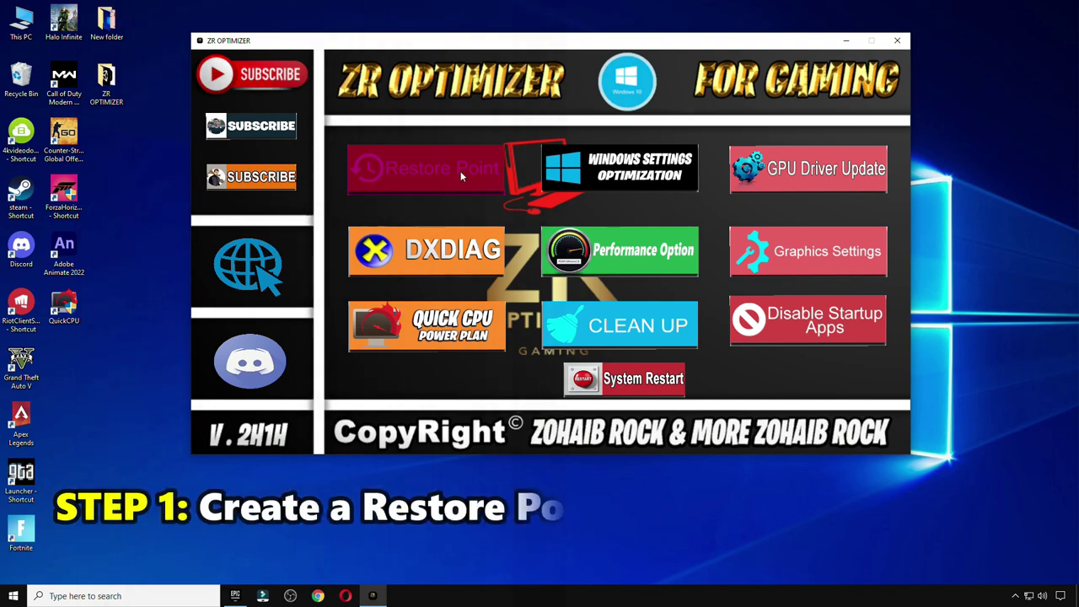
- Open the optimizer's restore point settings and keep system protection turned on for Local Disk (C:)
left_click(393, 172)
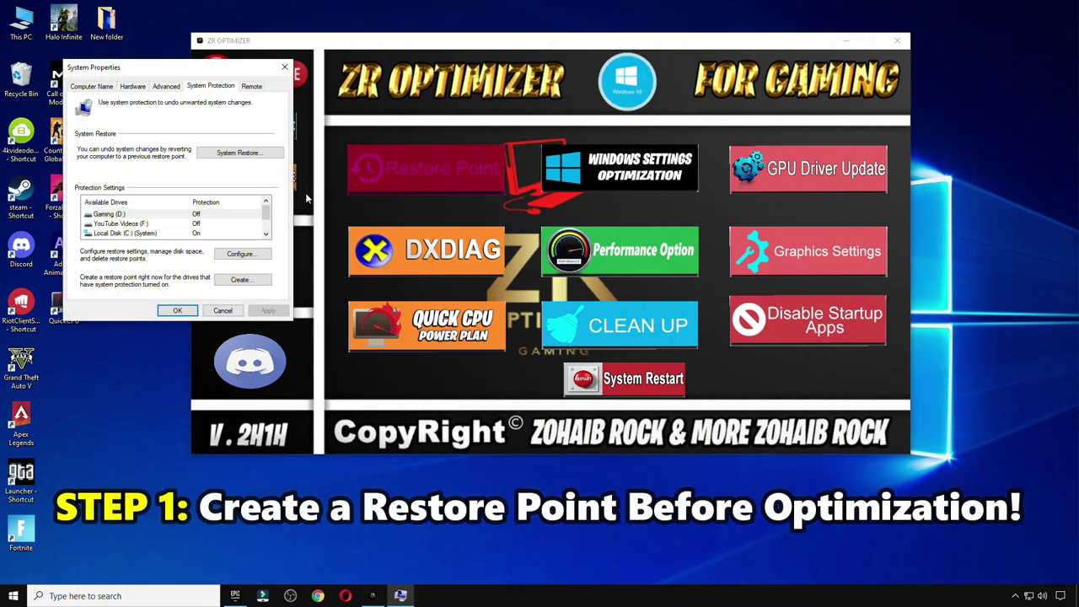
left_click(118, 233)
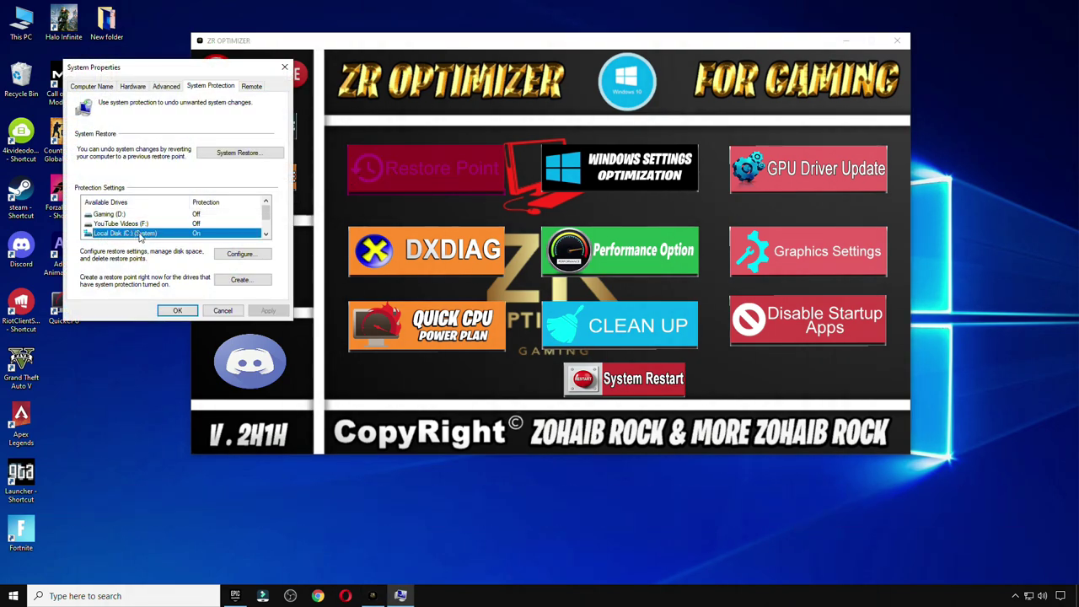
left_click(240, 254)
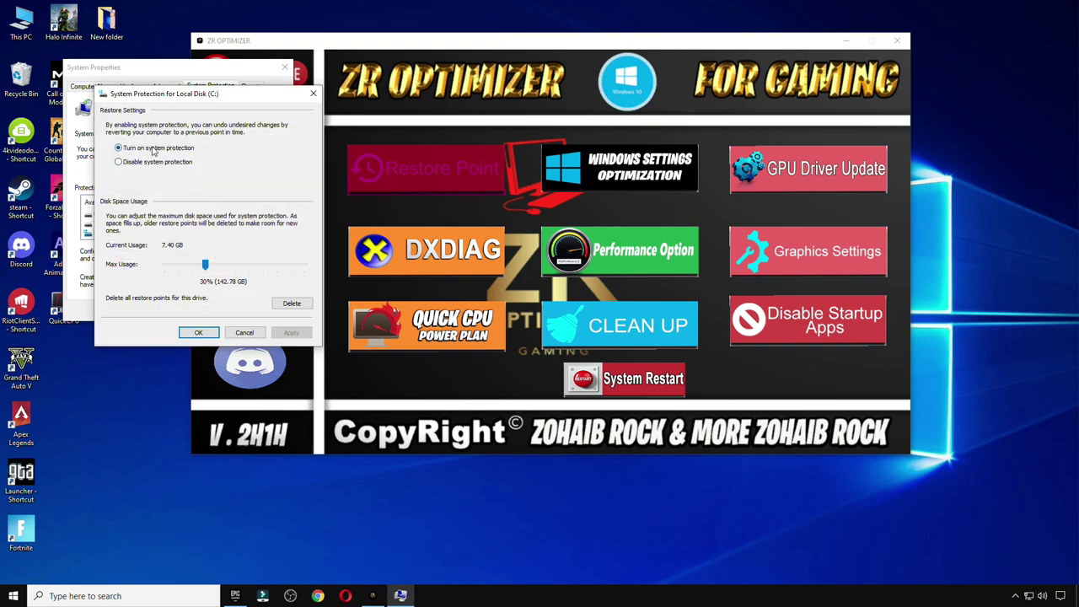
left_click(199, 333)
- Create a restore point described as "Fortnite Optimize" and close System Properties
left_click(242, 280)
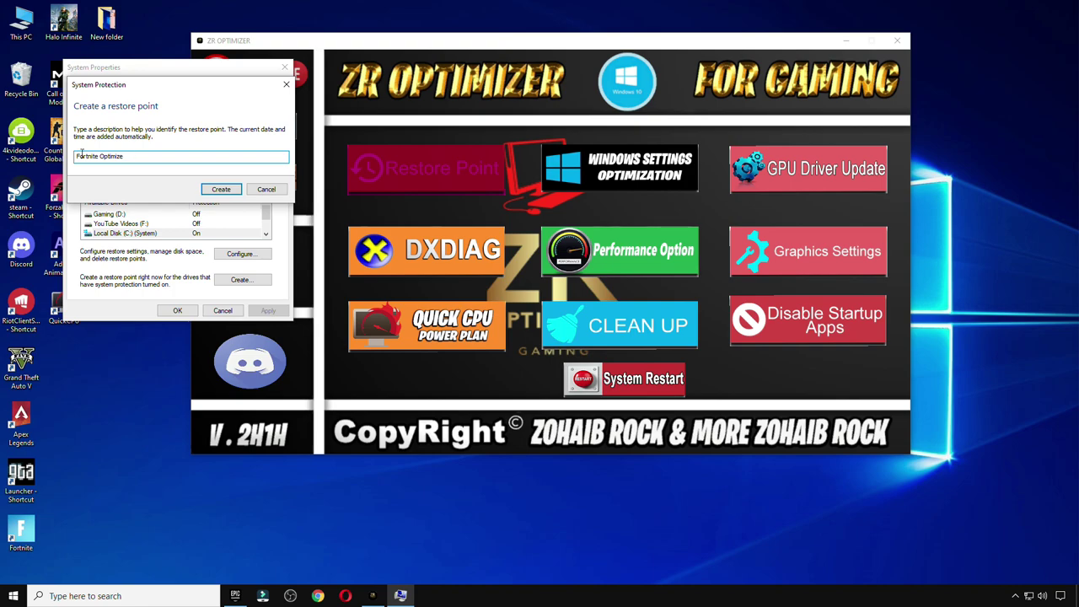
left_click(220, 189)
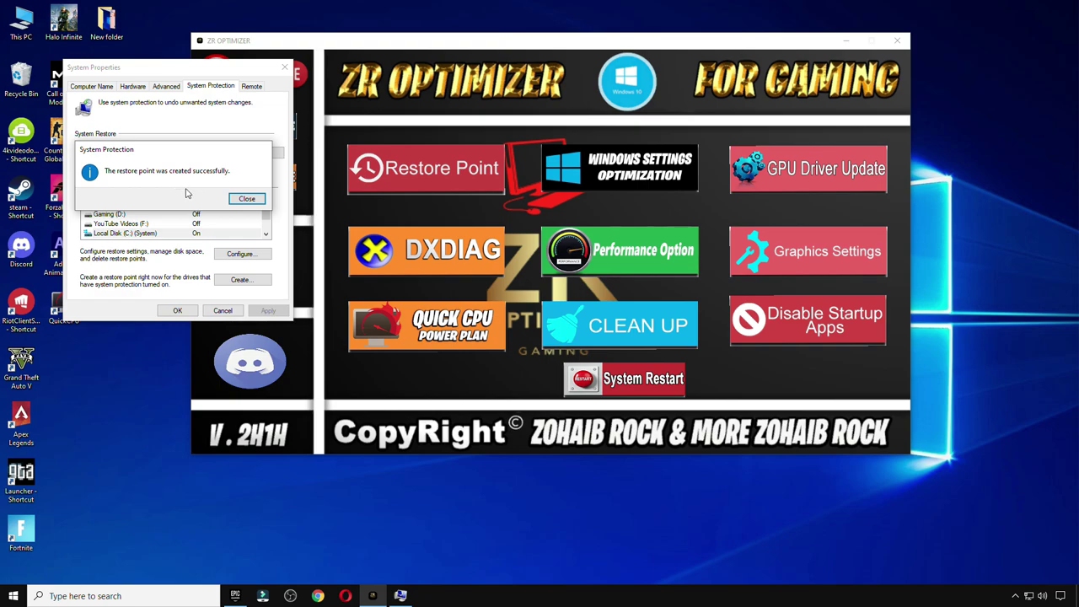
left_click(245, 199)
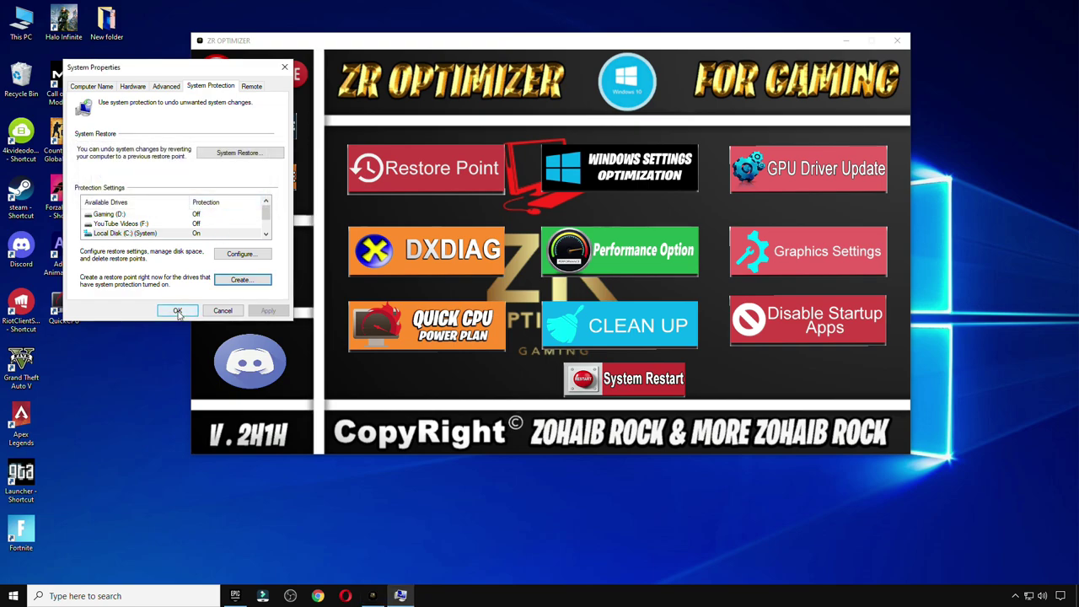
left_click(177, 310)
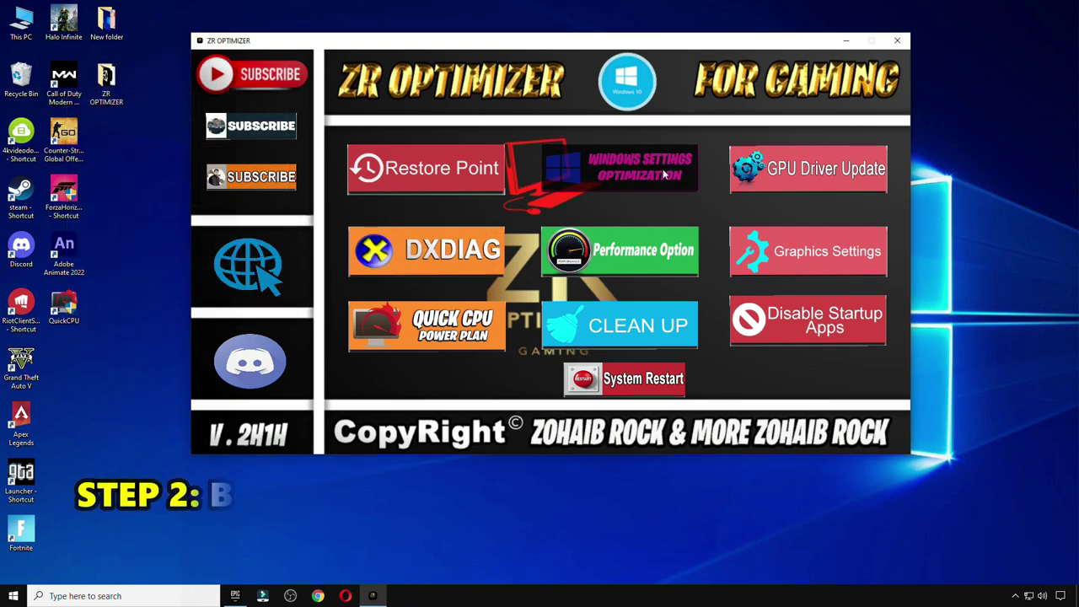
- Open the Windows Settings (Registry) folder through the optimizer's Windows settings optimization
left_click(624, 161)
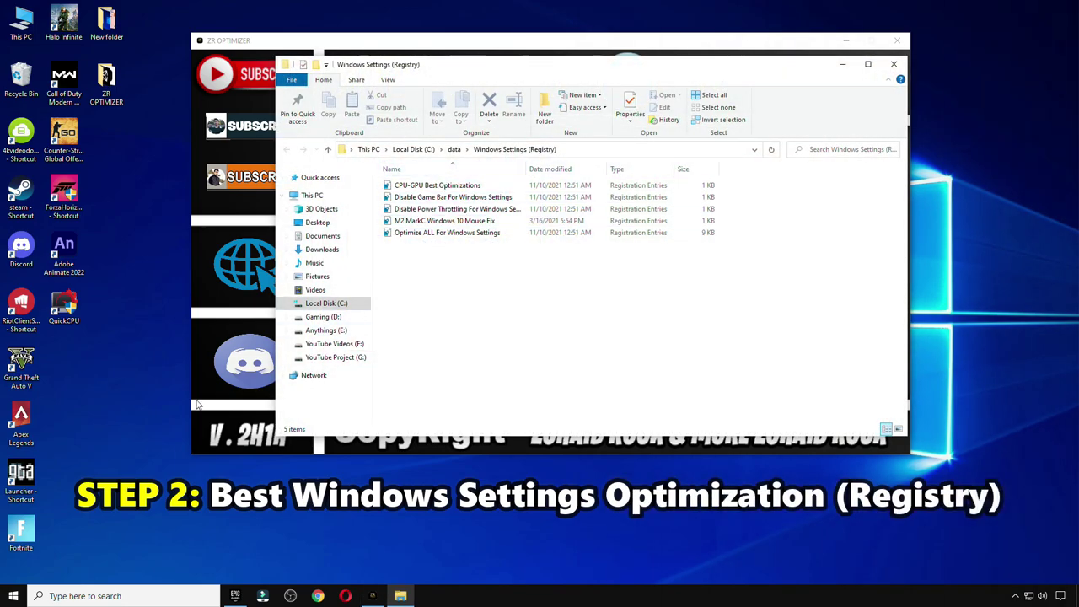
left_click(14, 596)
mouse_move(10, 546)
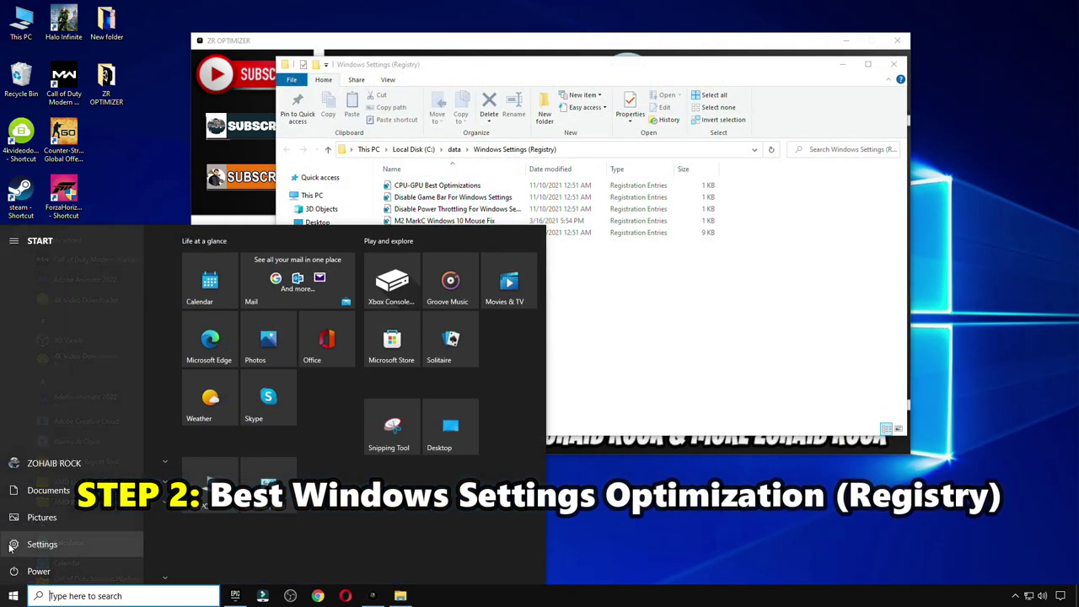
left_click(61, 543)
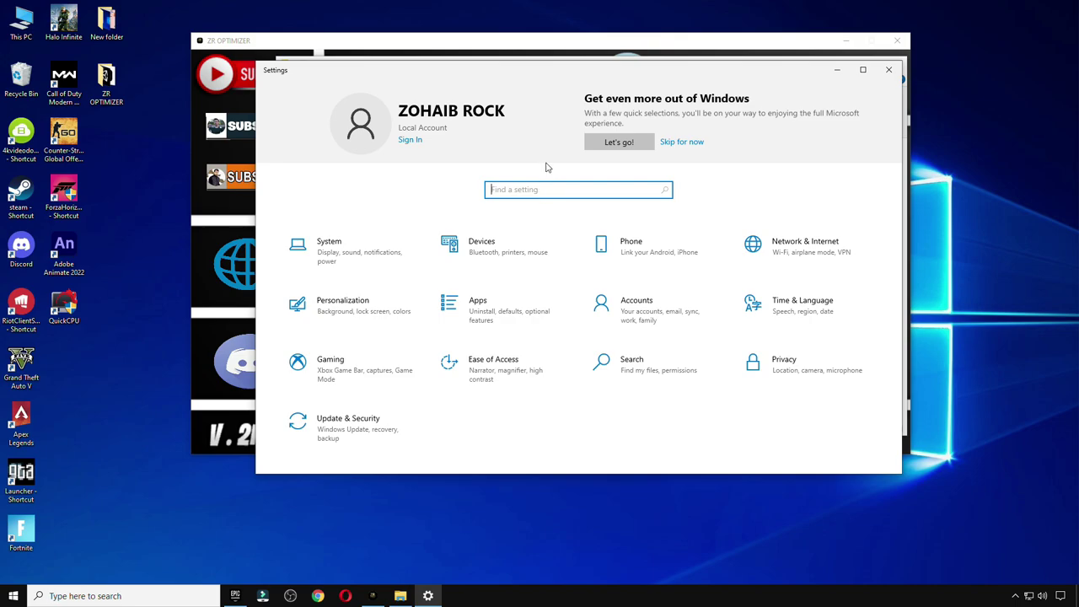
left_click_drag(520, 205, 526, 274)
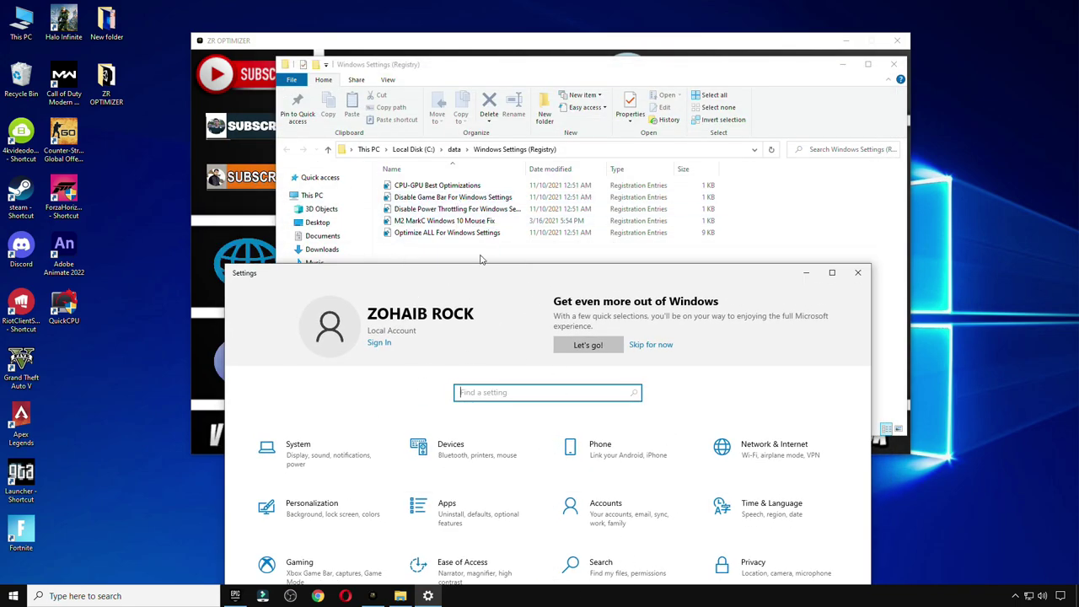
left_click_drag(500, 280, 520, 72)
left_click(876, 65)
- Merge the CPU-GPU Best Optimizations file into the registry
double_click(437, 185)
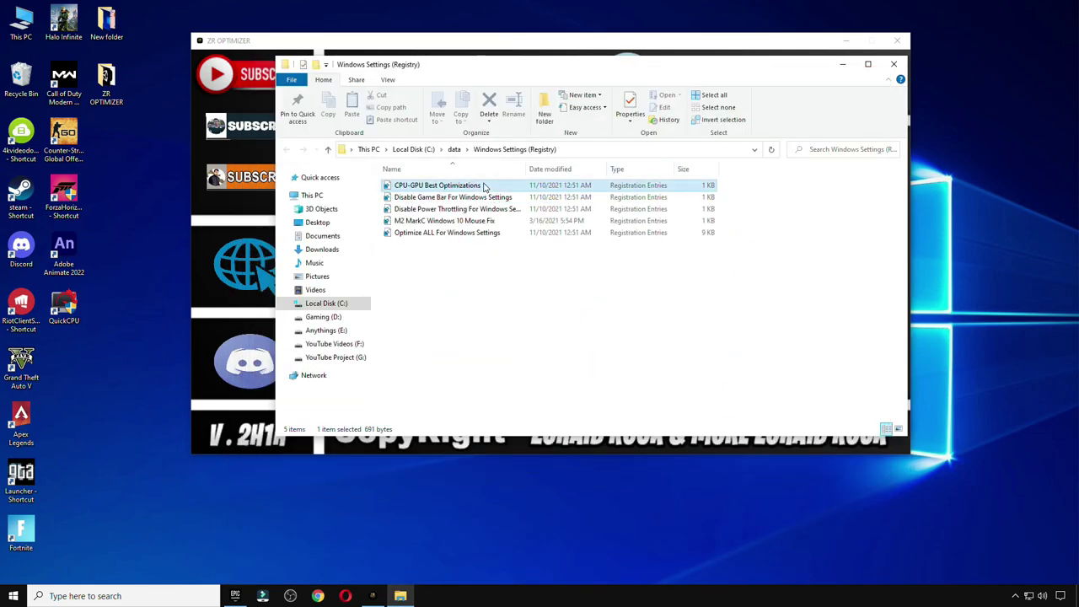
left_click(506, 371)
left_click(625, 312)
left_click(665, 298)
- Merge the Disable Game Bar For Windows Settings file into the registry
double_click(452, 197)
left_click(506, 371)
left_click(621, 311)
left_click(665, 299)
- Merge the Disable Power Throttling For Windows Settings file into the registry
left_click(472, 209)
double_click(472, 209)
left_click(482, 368)
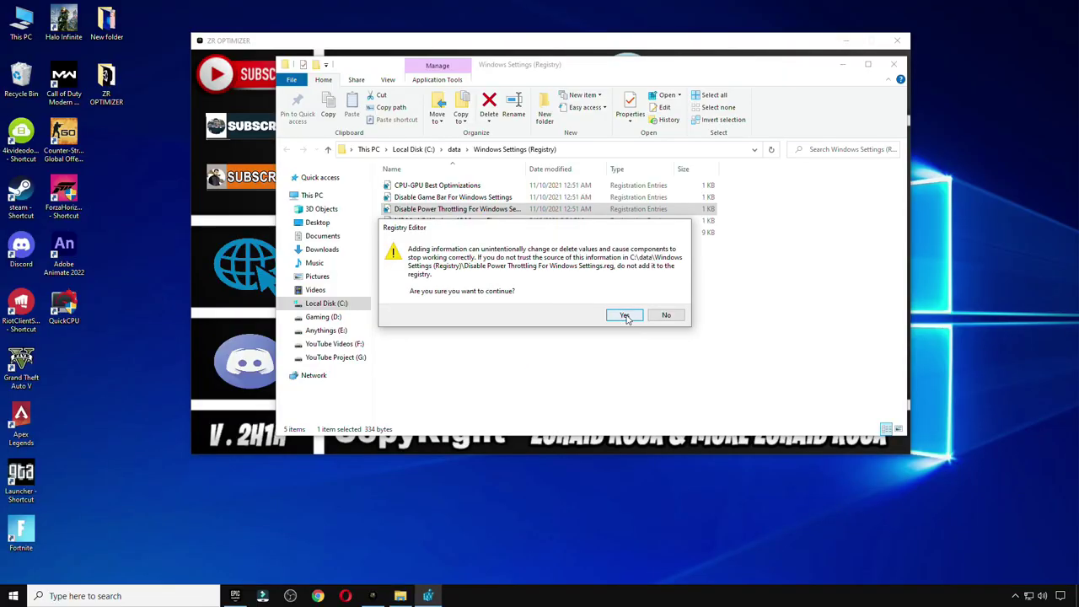
left_click(621, 311)
left_click(665, 298)
- Merge the M2 MarkC Windows 10 Mouse Fix file into the registry
double_click(444, 220)
left_click(481, 368)
left_click(621, 311)
- Merge the Optimize ALL For Windows Settings file into the registry and close the registry files folder
double_click(447, 232)
left_click(481, 369)
left_click(621, 311)
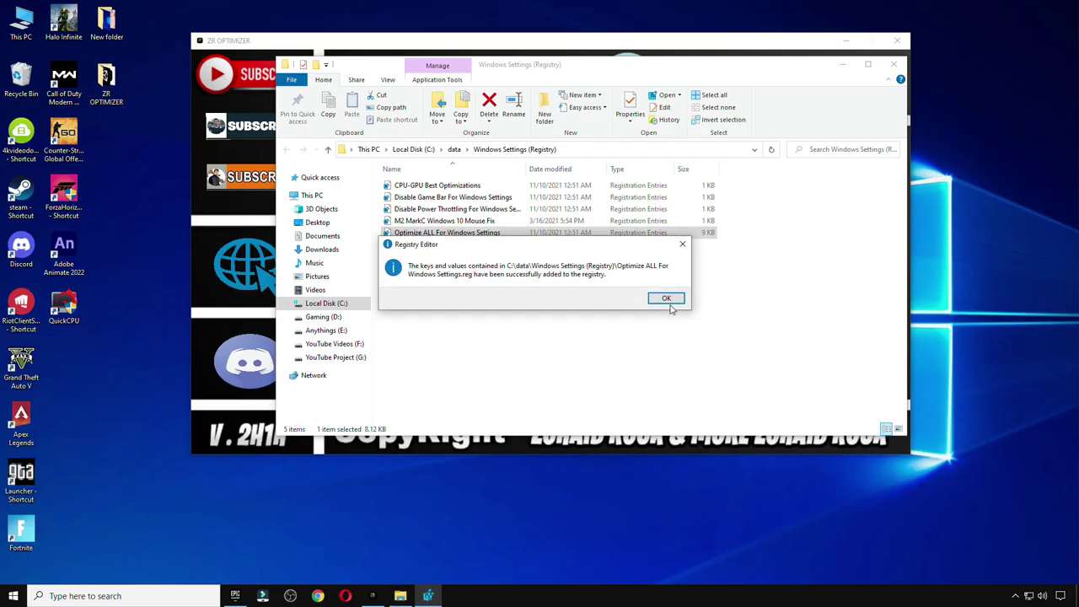
left_click(665, 298)
left_click(892, 66)
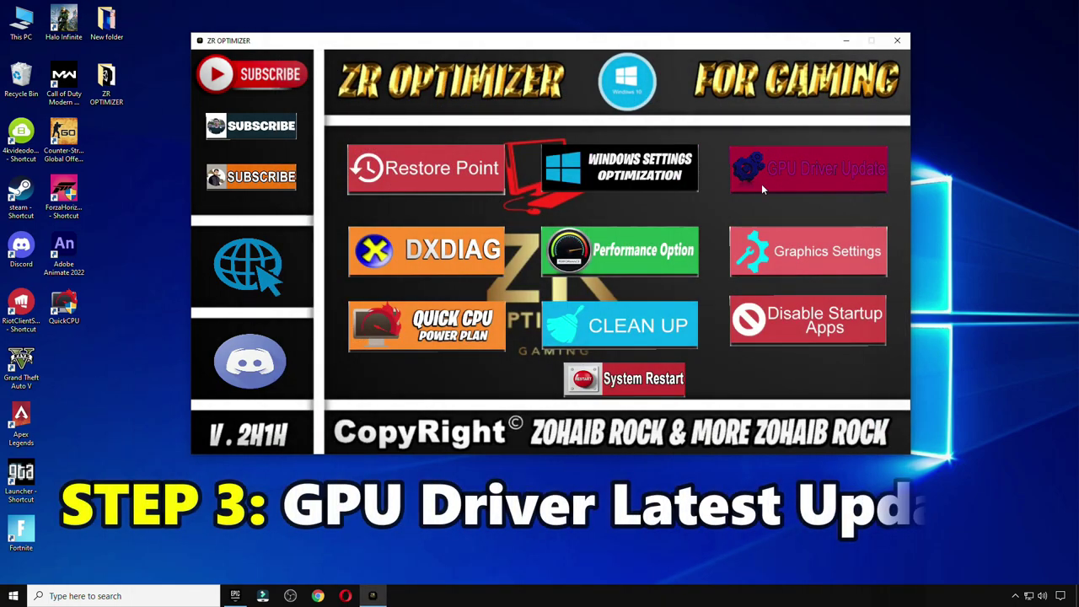
- Run an automatic driver update search for the Radeon RX 570 Series display adapter in Device Manager, and close it
left_click(793, 177)
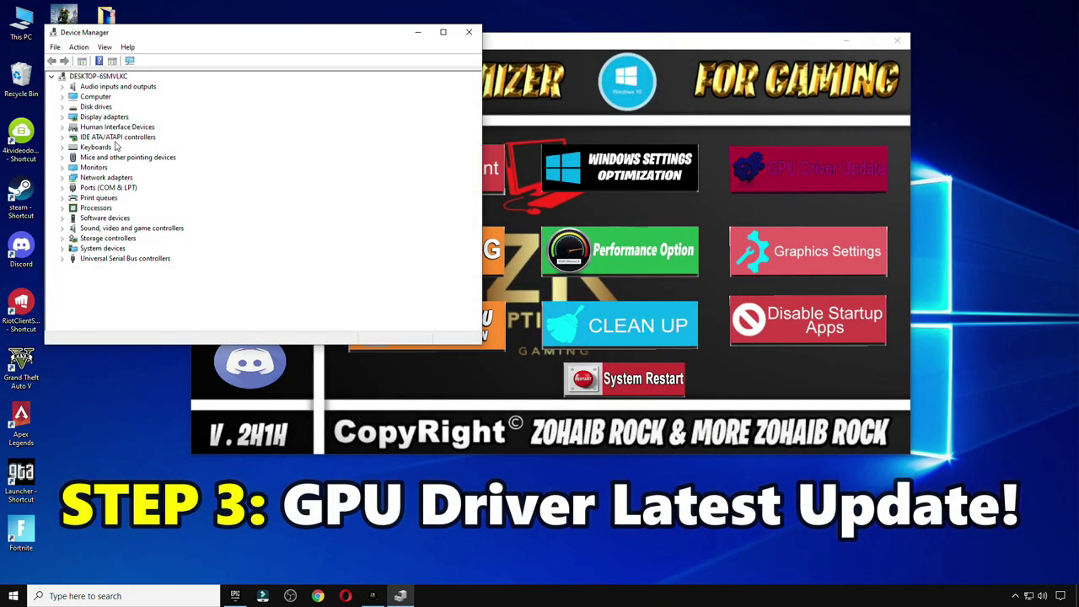
left_click(99, 118)
double_click(77, 118)
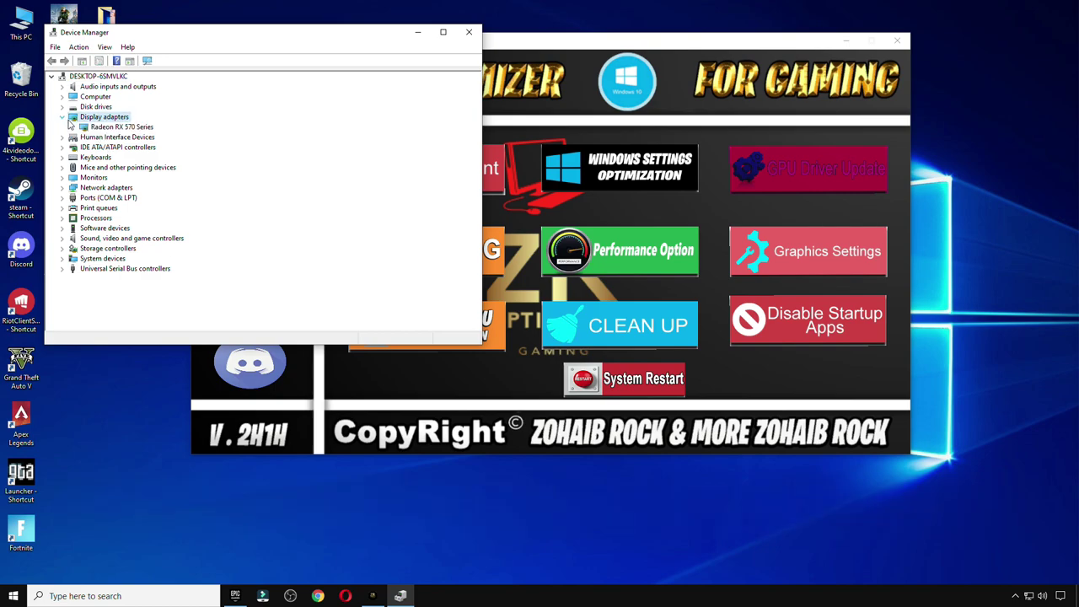
left_click(126, 127)
right_click(121, 129)
left_click(156, 138)
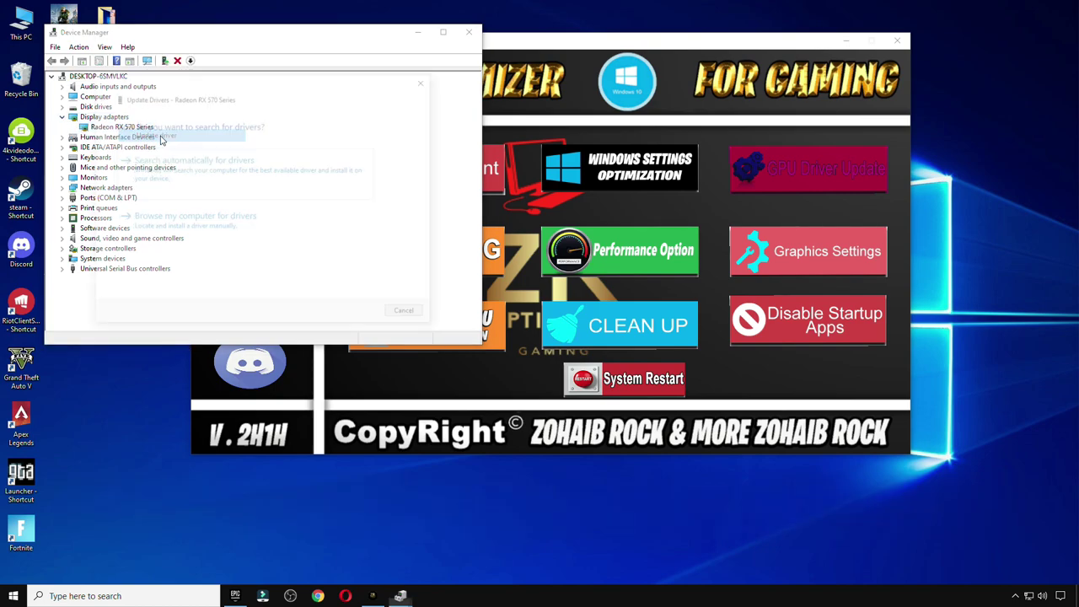
left_click(261, 145)
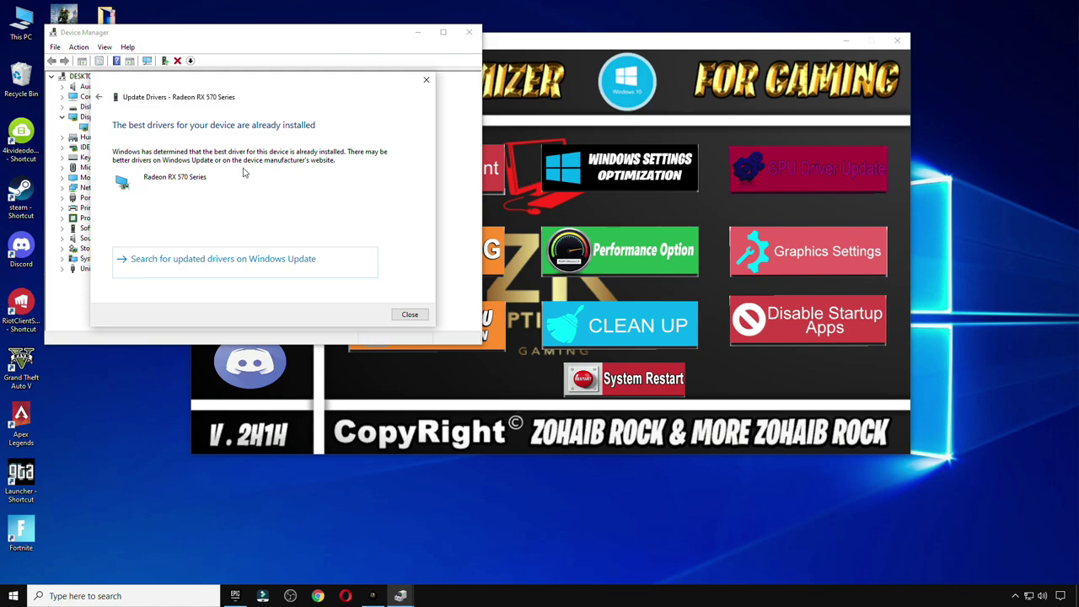
left_click(408, 312)
left_click(468, 32)
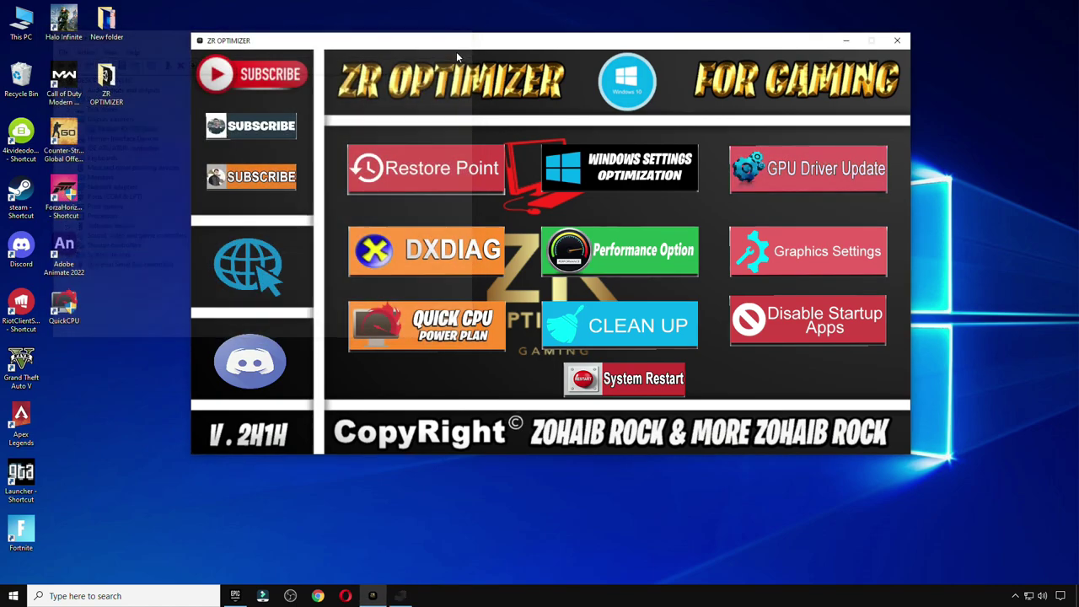
- Run the DirectX Diagnostic Tool with WHQL digital signature checking, examine the display driver details, and exit it
left_click(430, 235)
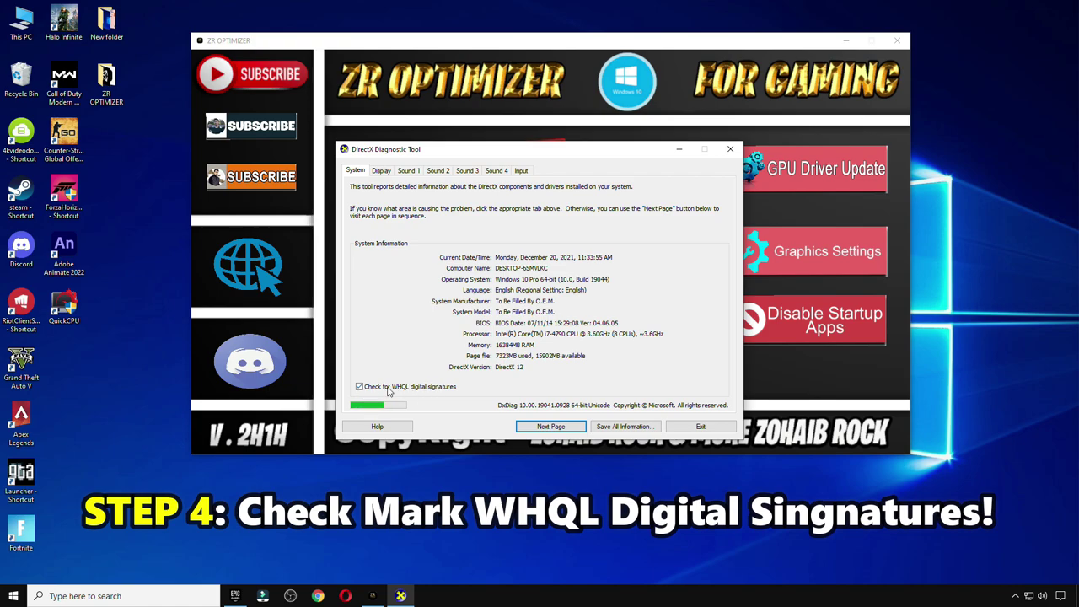
left_click(384, 171)
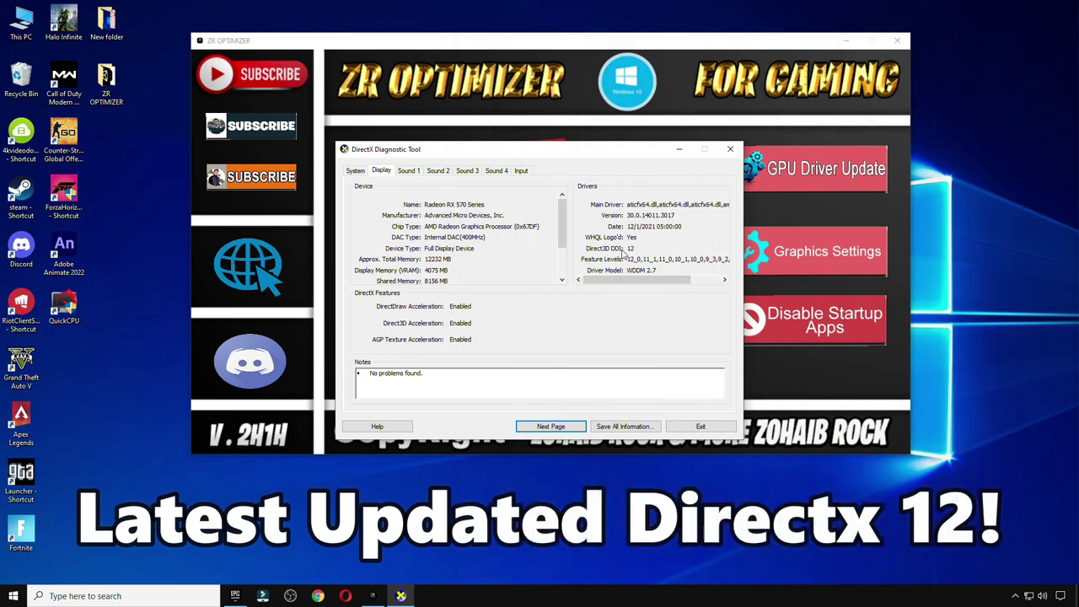
left_click(710, 427)
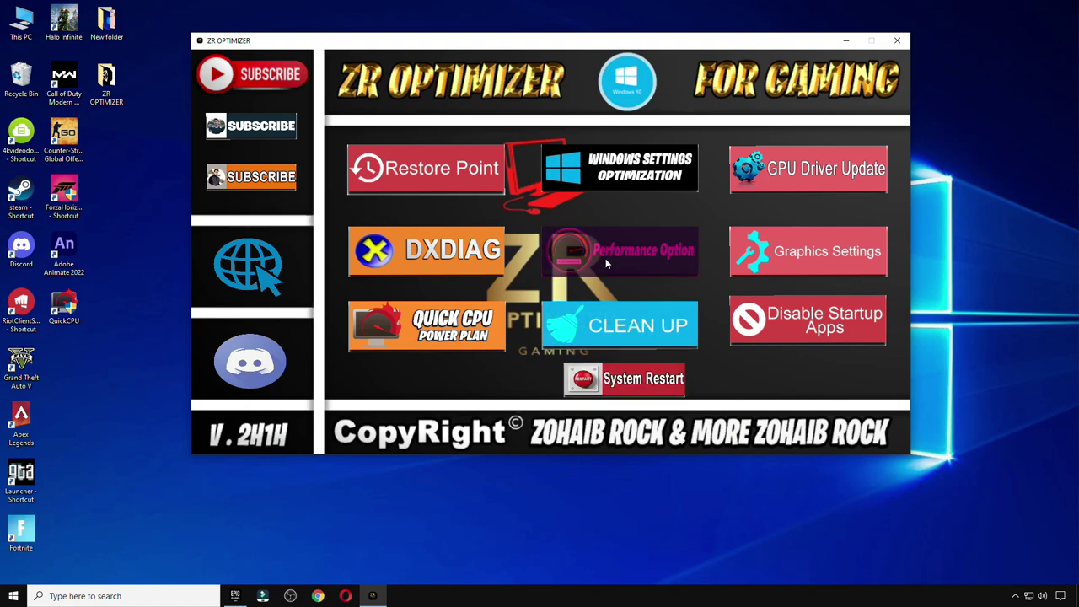
- Set the Windows visual effects in Performance Options to "Let Windows choose what's best for my computer" and apply the choice
left_click(621, 257)
left_click_drag(199, 43, 594, 63)
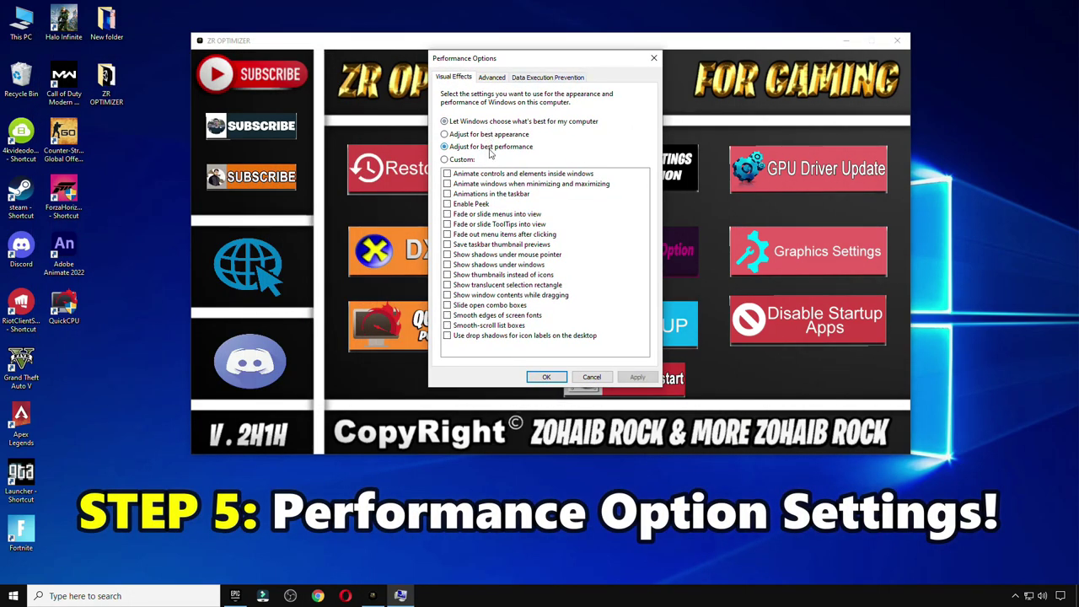
left_click(483, 123)
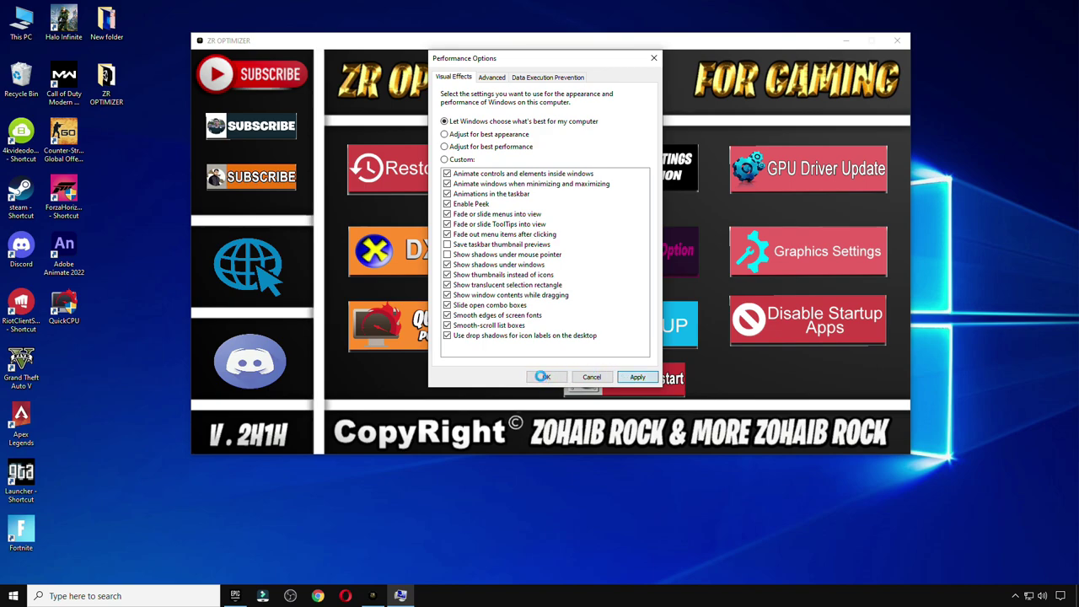
left_click(541, 376)
- Open the optimizer's Graphics Settings folder in a maximized window and show its contents as large thumbnails
left_click(769, 246)
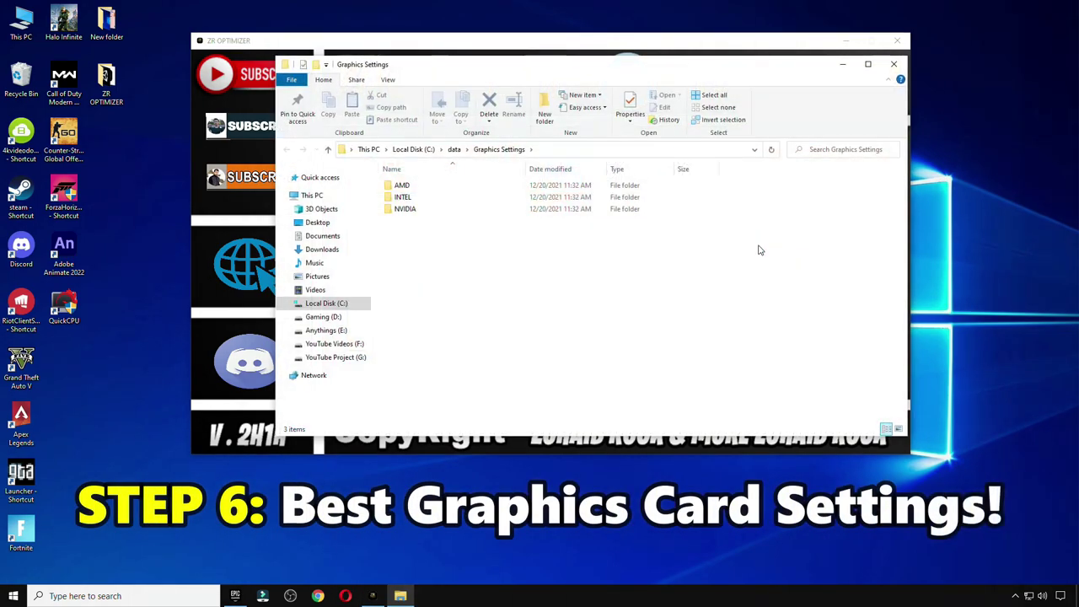
left_click(866, 64)
right_click(540, 202)
mouse_move(593, 228)
left_click(704, 226)
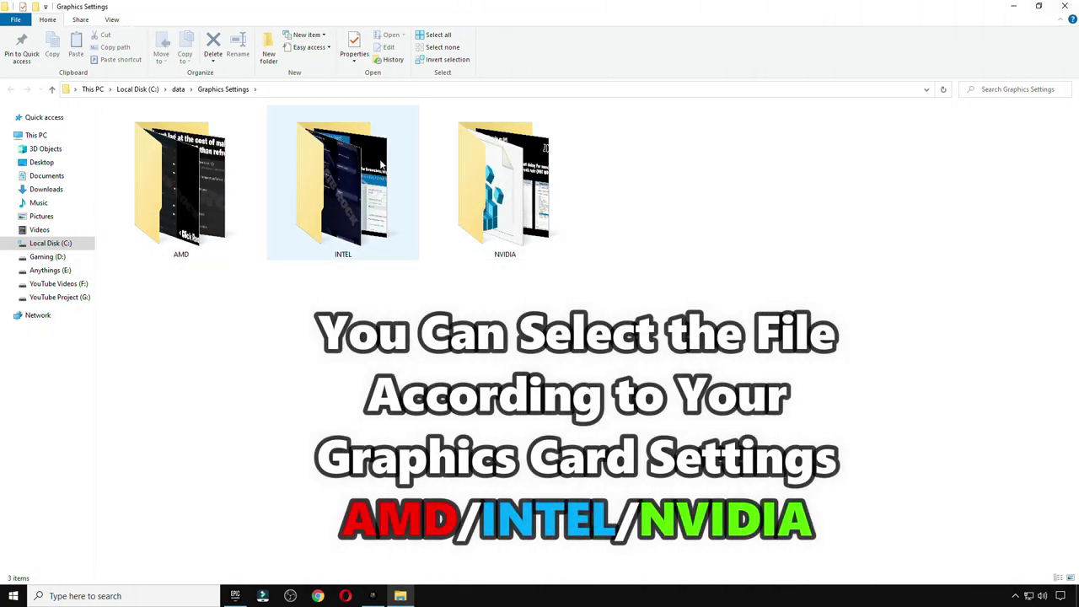
- View the recommended AMD advanced and display setting images in the AMD folder, and close the image viewer
double_click(126, 130)
left_click(126, 130)
double_click(127, 131)
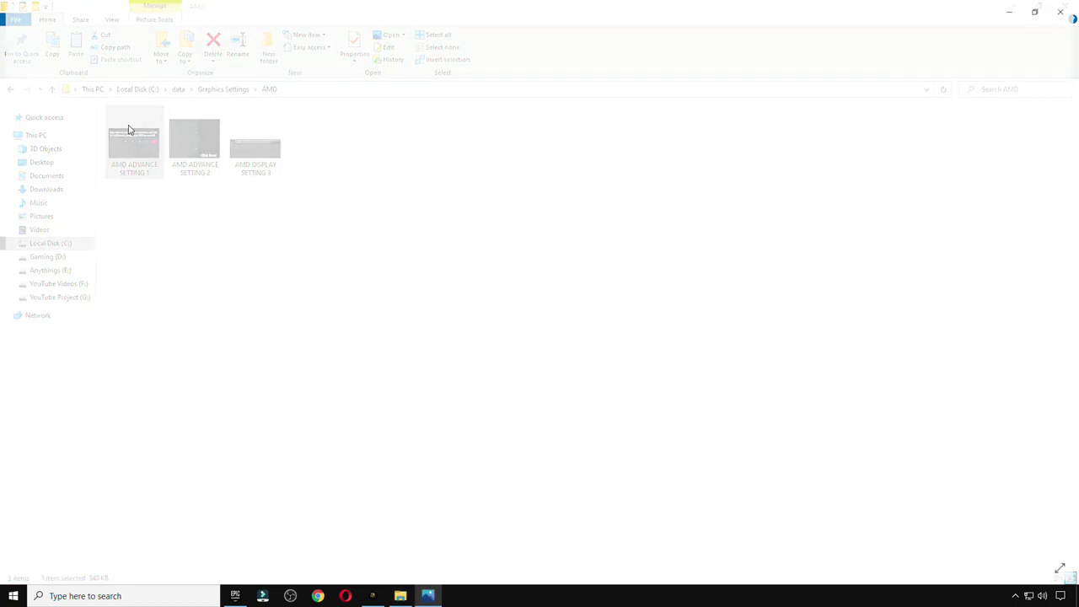
key("Right")
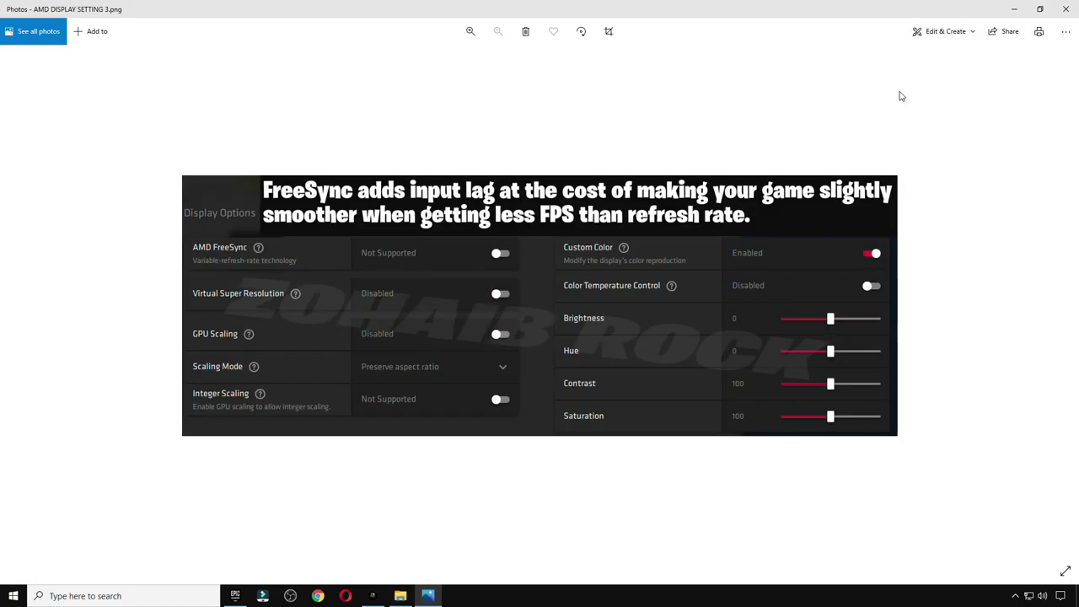
left_click(1042, 10)
left_click(875, 20)
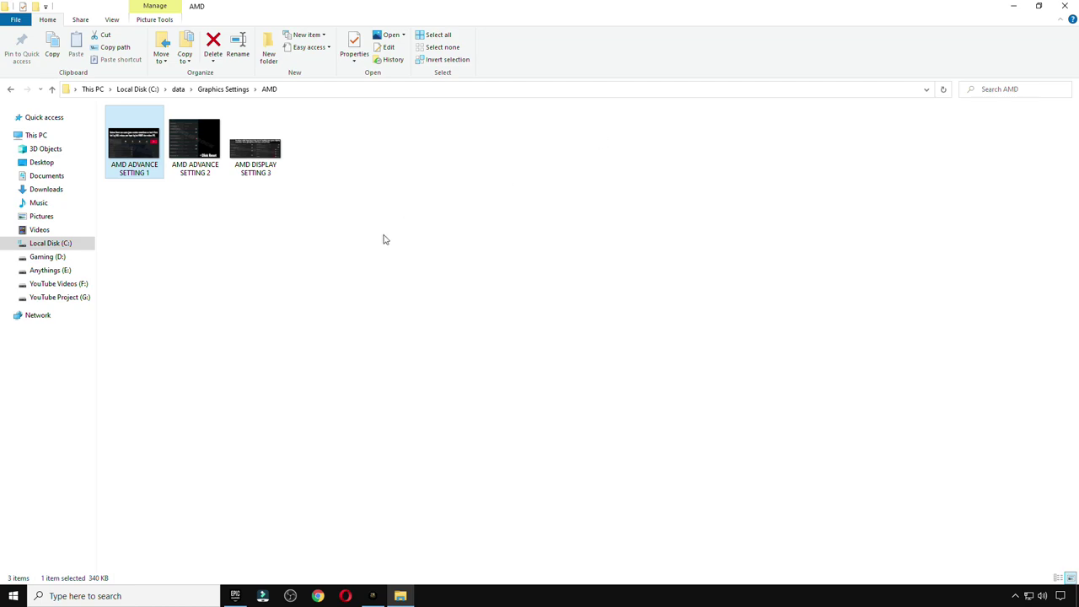
- View the Intel Graphics Command Center and Intel HD Graphics Control Panel images in the INTEL folder, and close the viewer
key("alt+Left")
double_click(301, 180)
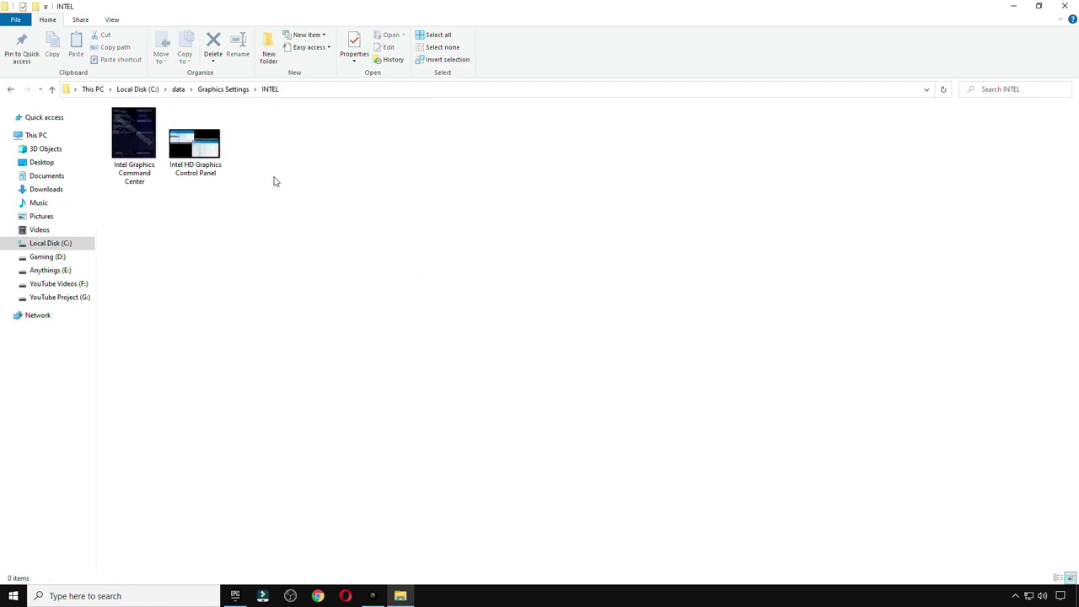
left_click(131, 147)
double_click(131, 147)
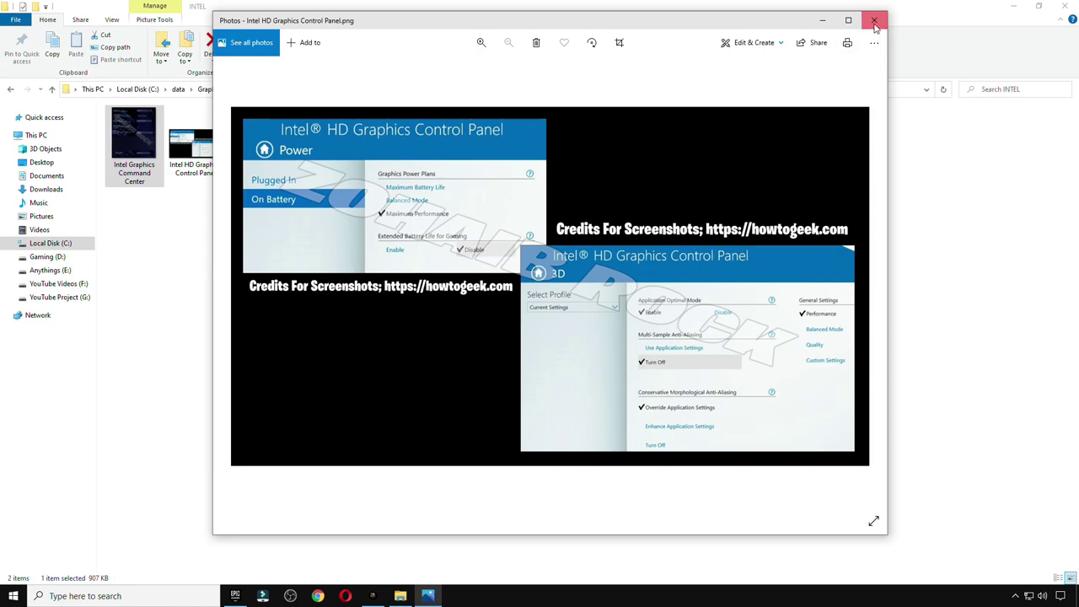
left_click(874, 23)
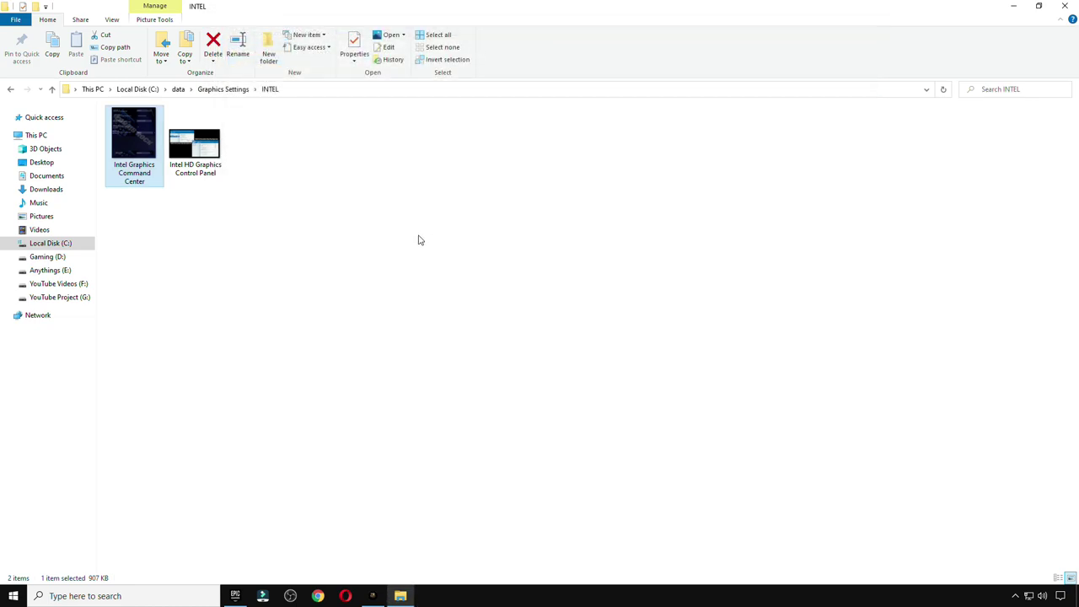
- View the NVIDIA Settings (Manage 3D Settings) image in the NVIDIA folder and close it
key("alt+Left")
double_click(435, 212)
left_click(134, 172)
double_click(134, 173)
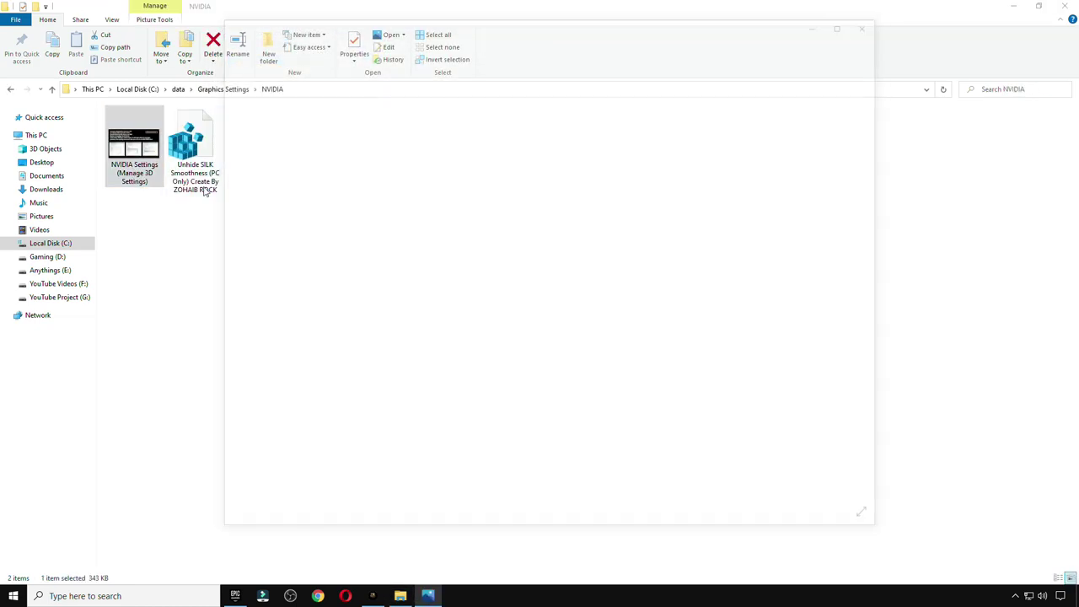
left_click(874, 20)
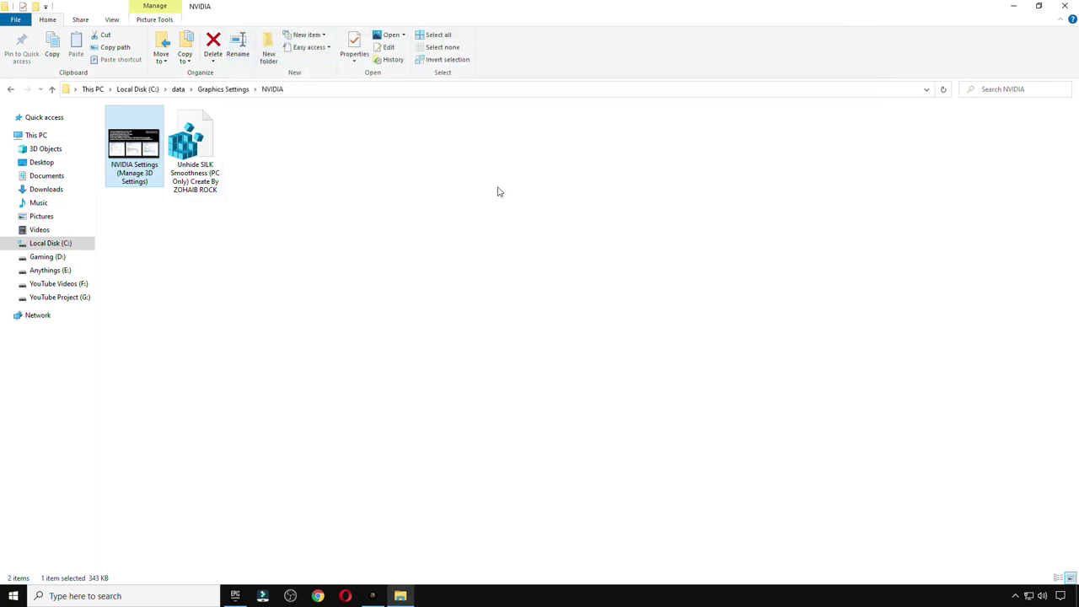
- Return to the AMD folder, restore its window to normal size, and open AMD Radeon Software from the desktop
key("alt+Left")
double_click(236, 206)
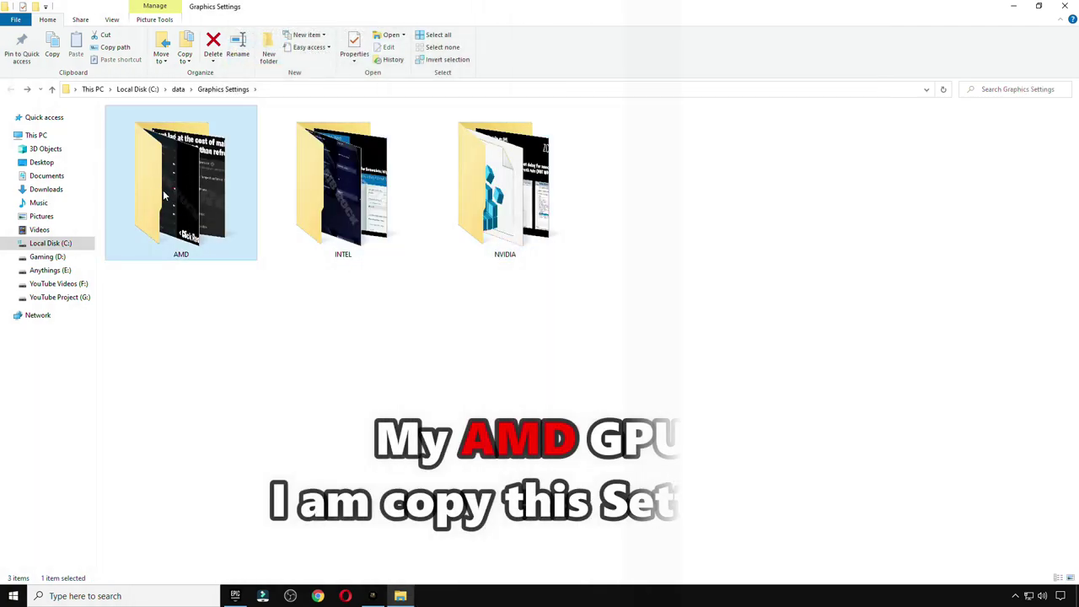
left_click(1030, 8)
right_click(558, 10)
left_click(607, 16)
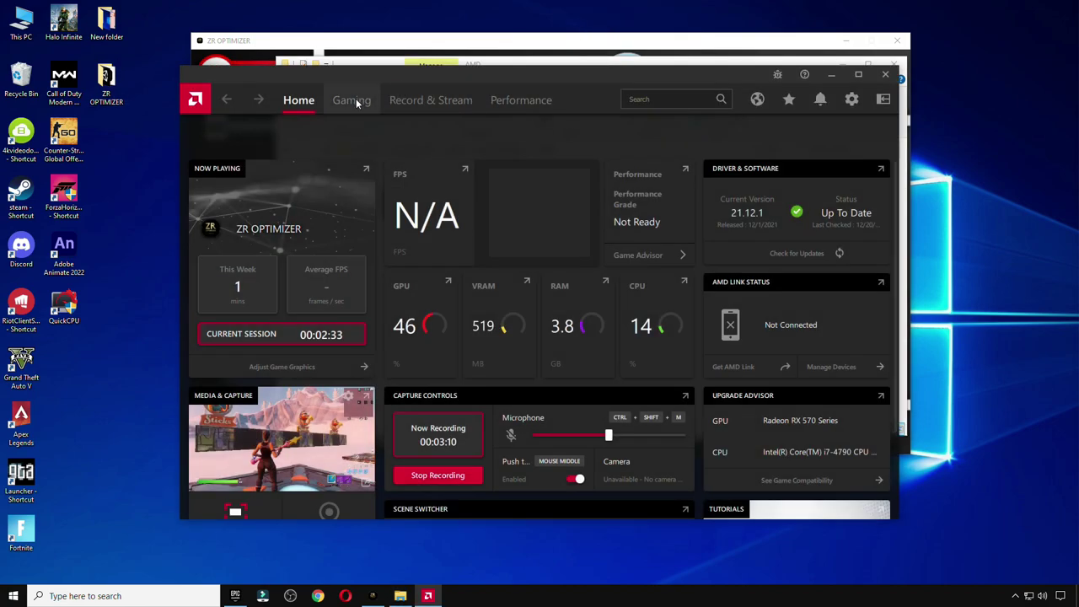
- Examine the ZR OPTIMIZER gaming profile's graphics settings in Radeon Software, including the advanced ones, and return to the home page
left_click(354, 100)
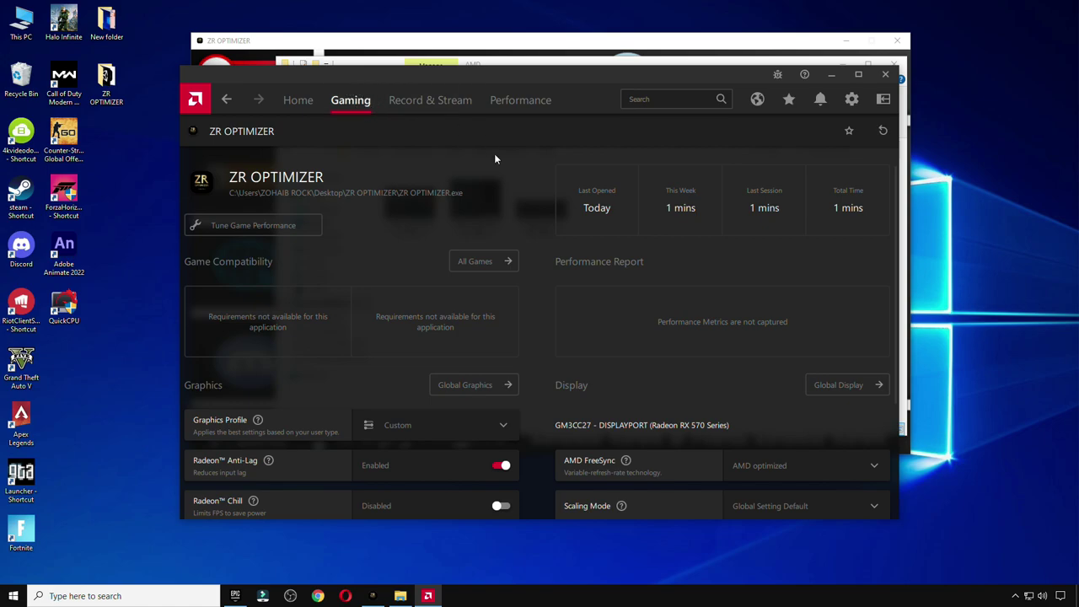
scroll(438, 203, "down", 3)
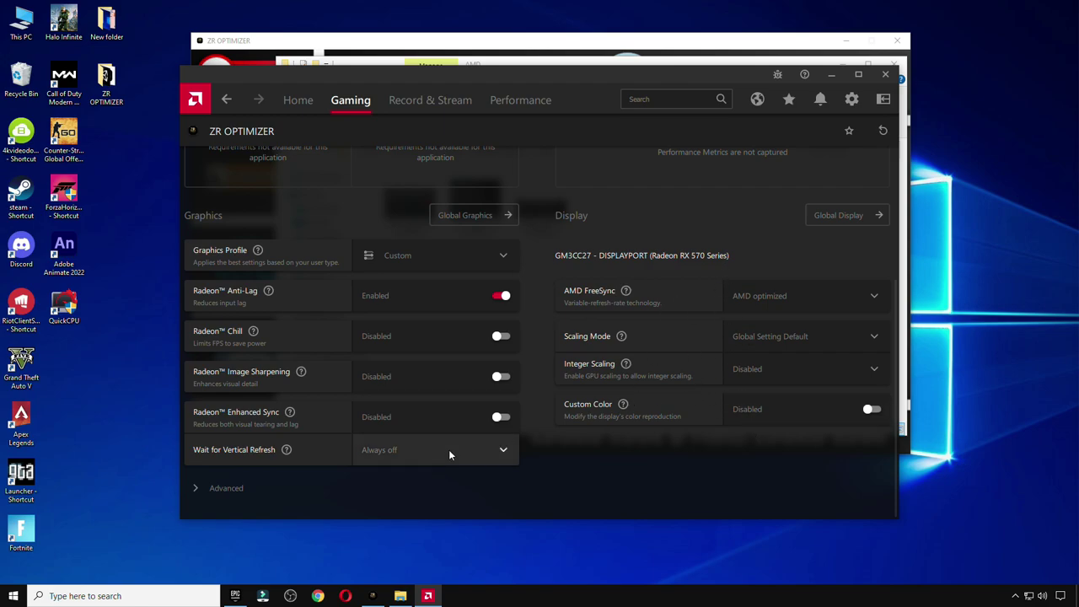
left_click(223, 489)
scroll(395, 330, "down", 1)
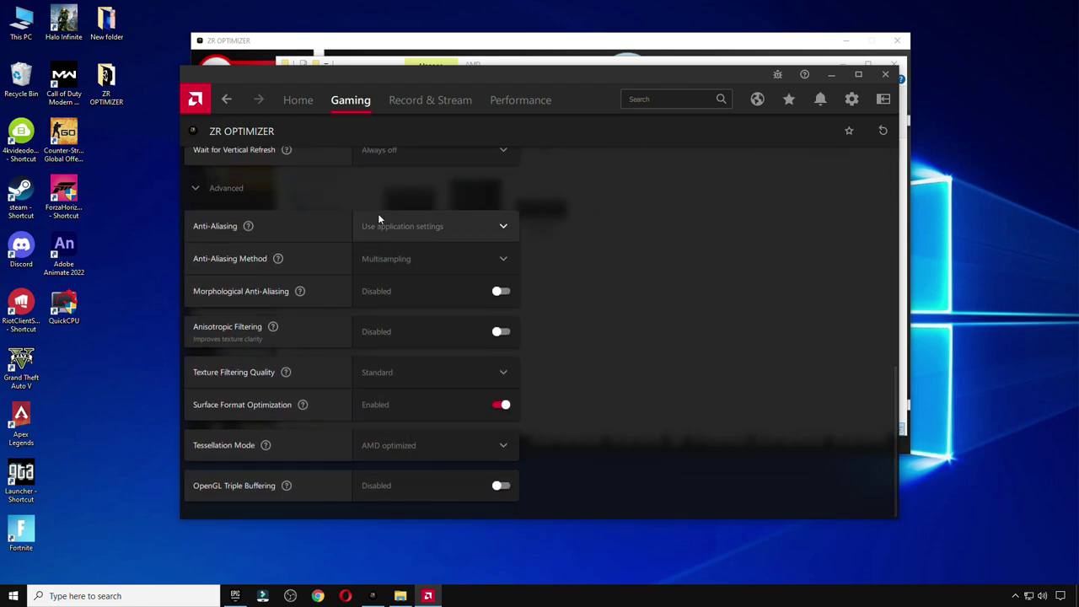
left_click(304, 100)
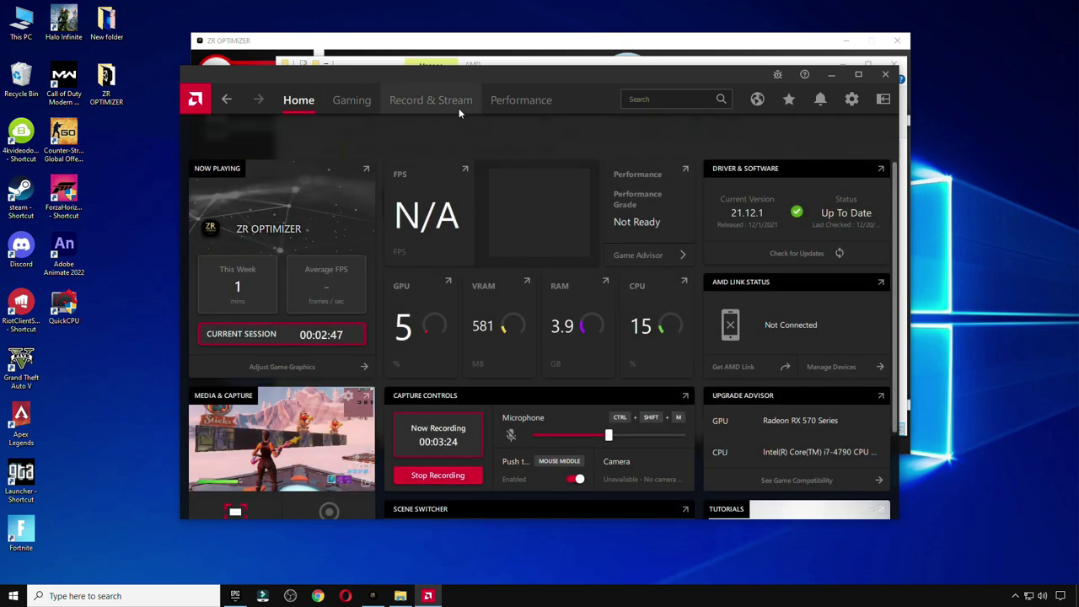
- Examine the global display options and custom color settings, and close Radeon Software and the AMD folder
left_click(853, 98)
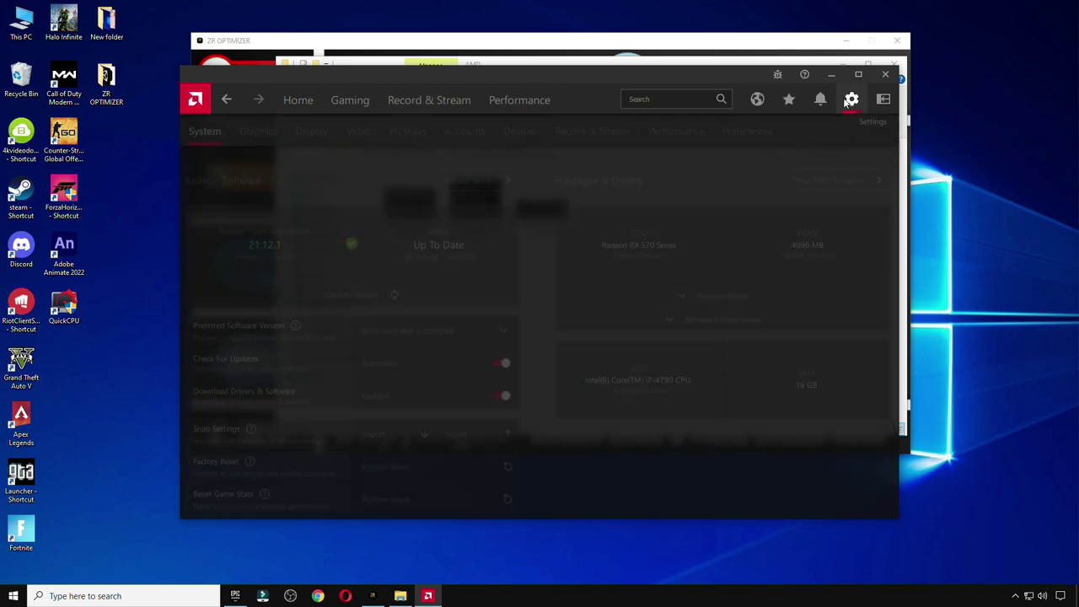
left_click(317, 142)
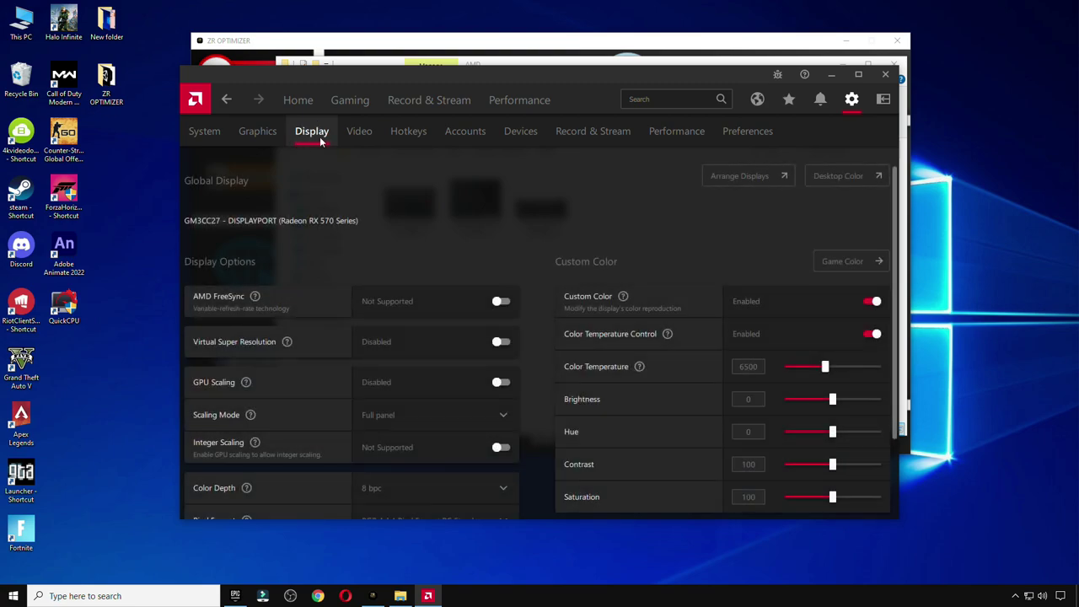
scroll(370, 295, "down", 2)
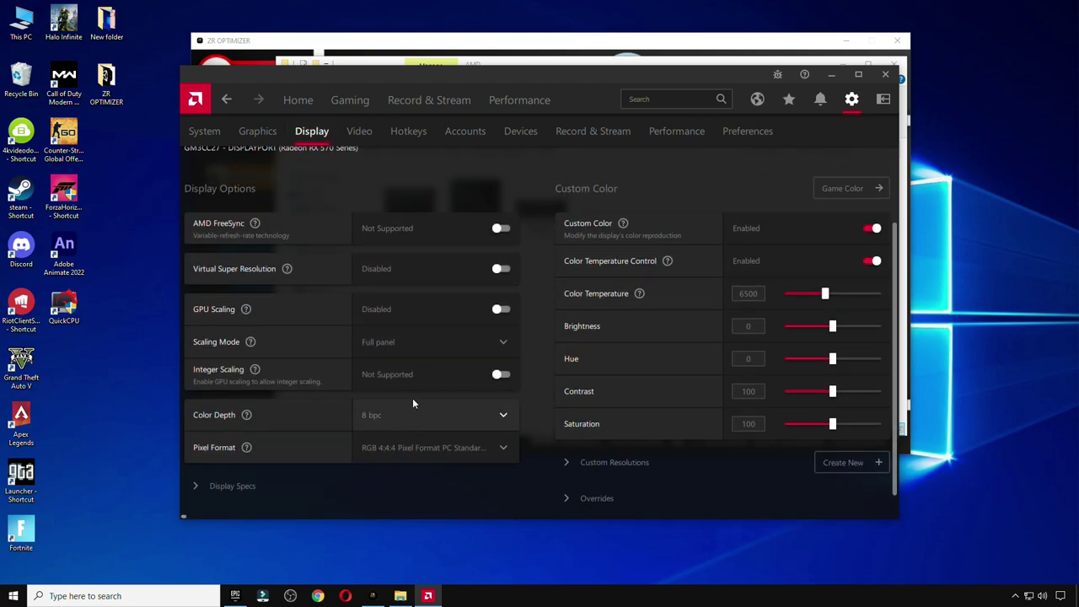
left_click(296, 102)
left_click(884, 75)
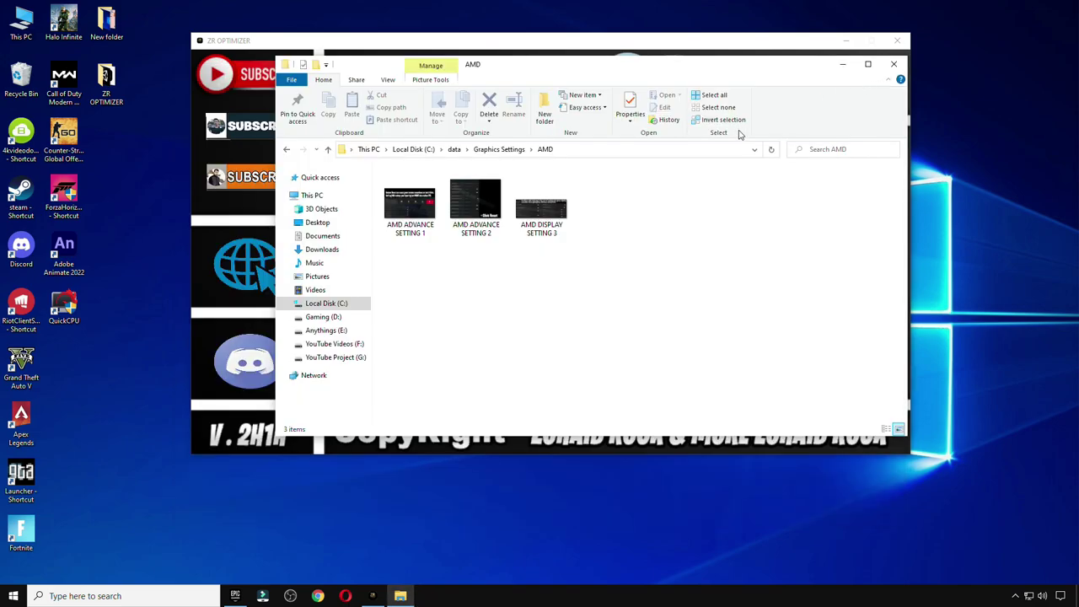
left_click(892, 65)
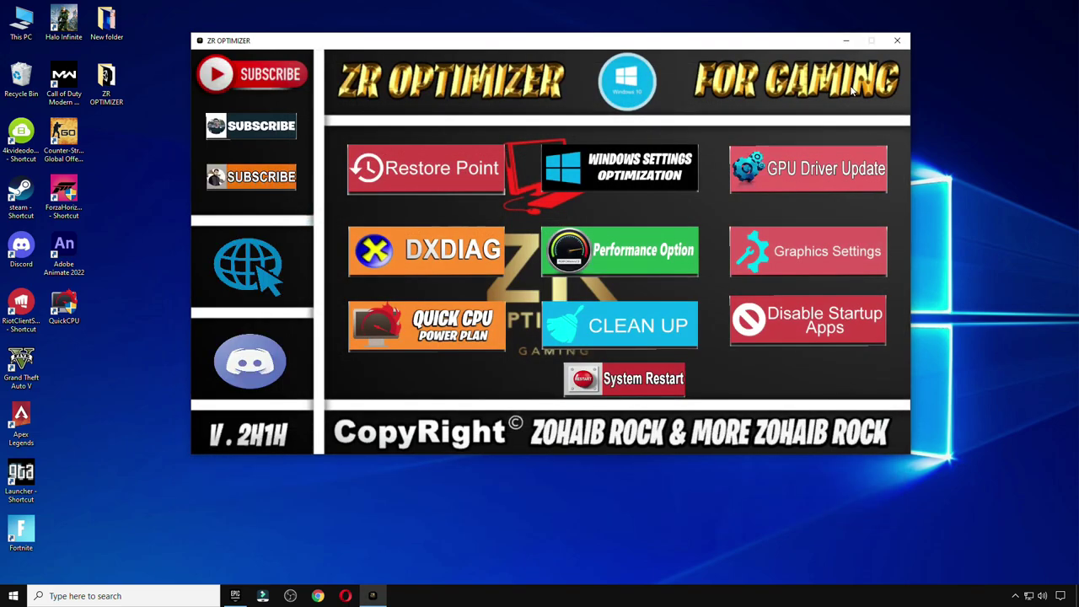
- Launch the installed Quick CPU from the desktop, cancelling its setup wizard and dismissing the update notice
left_click(419, 323)
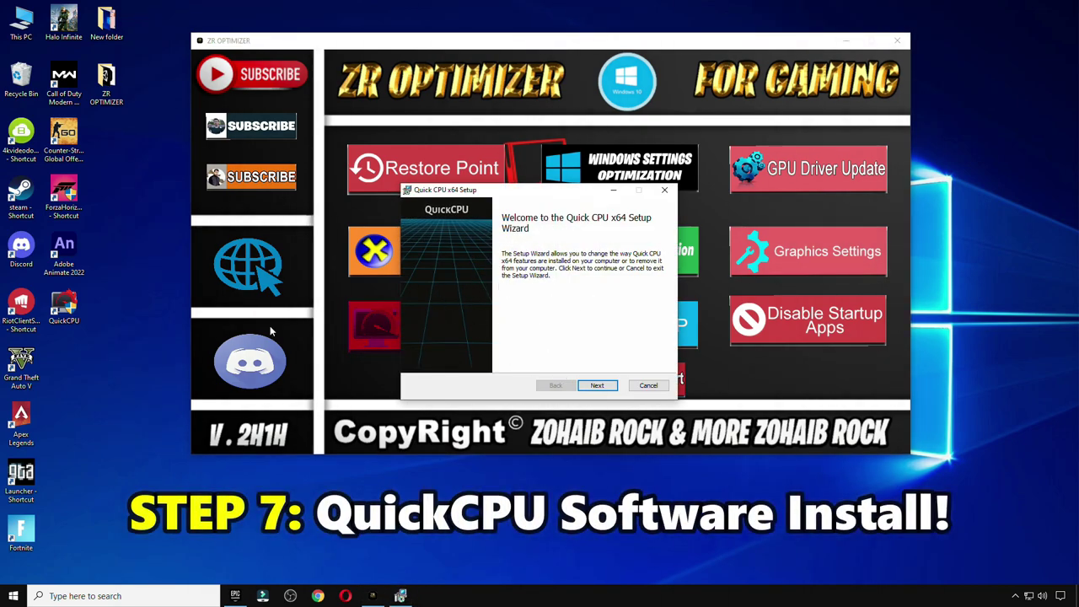
double_click(64, 305)
left_click(458, 367)
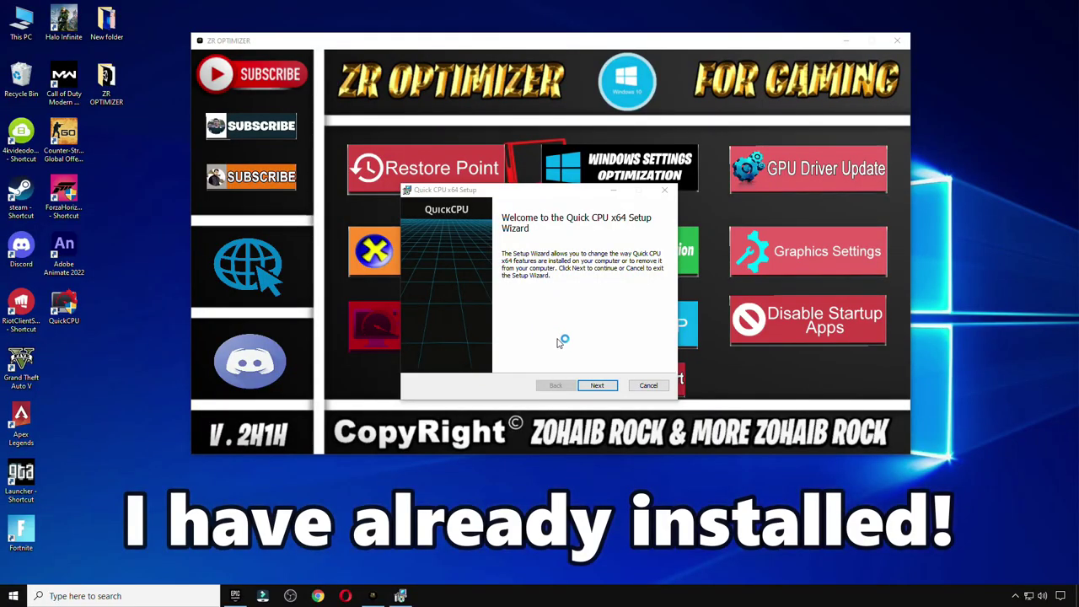
left_click(647, 385)
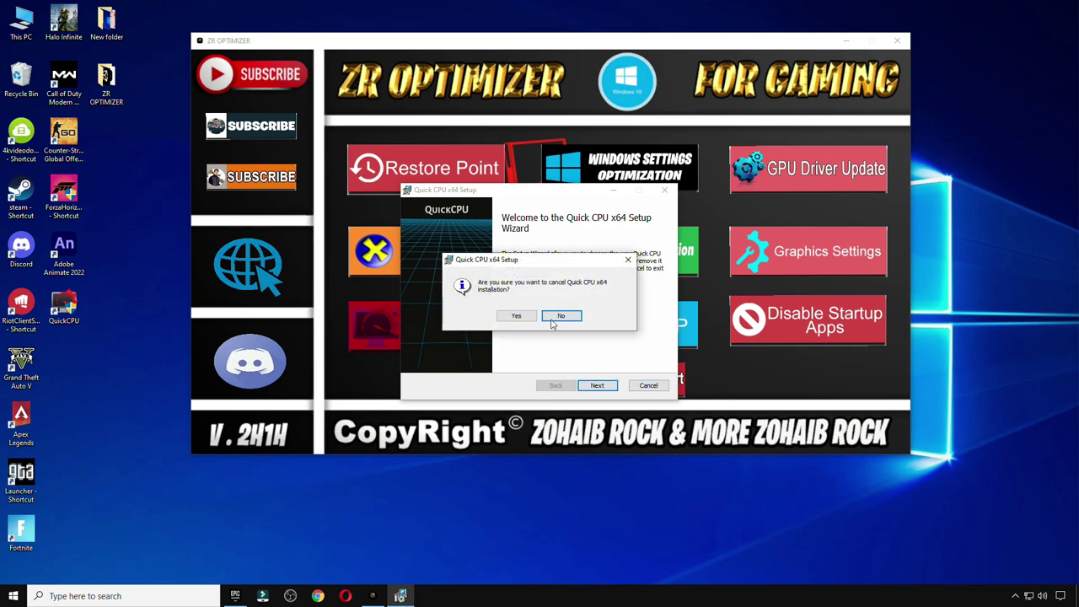
left_click(516, 317)
left_click(595, 385)
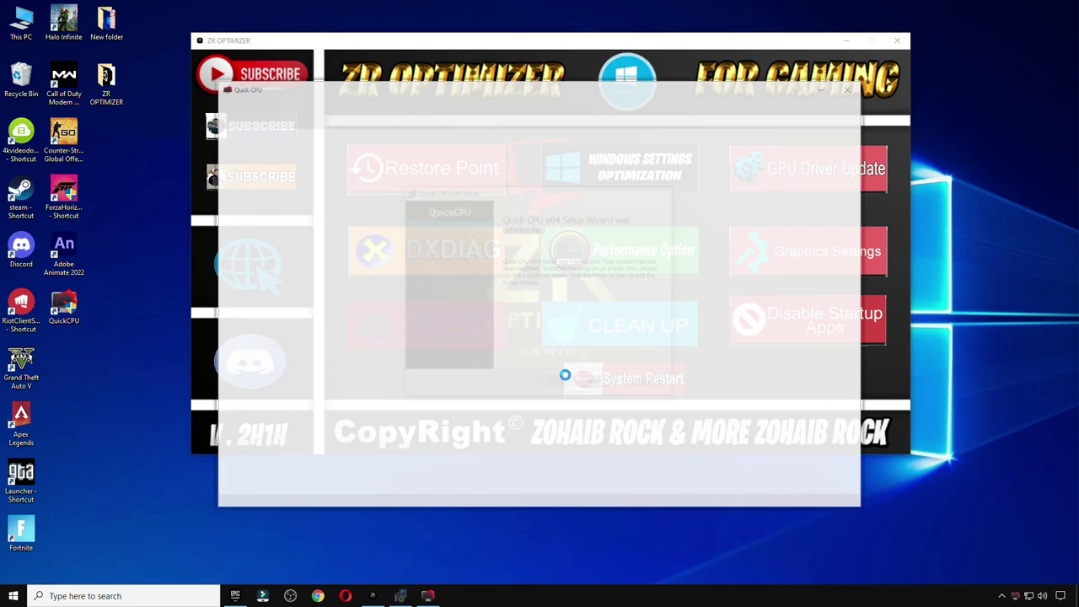
left_click_drag(545, 100, 599, 27)
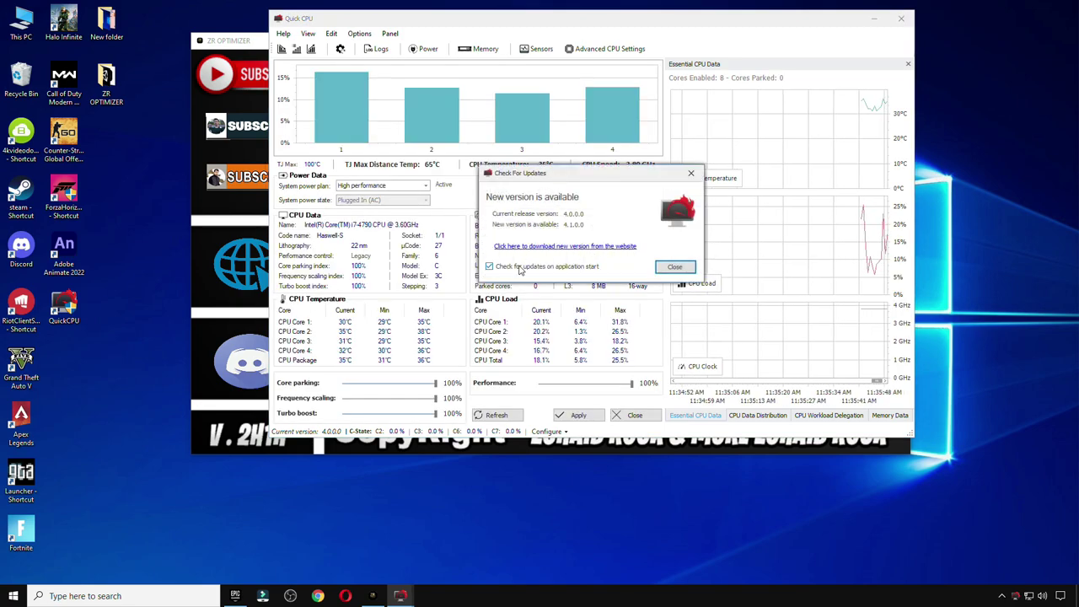
left_click(674, 267)
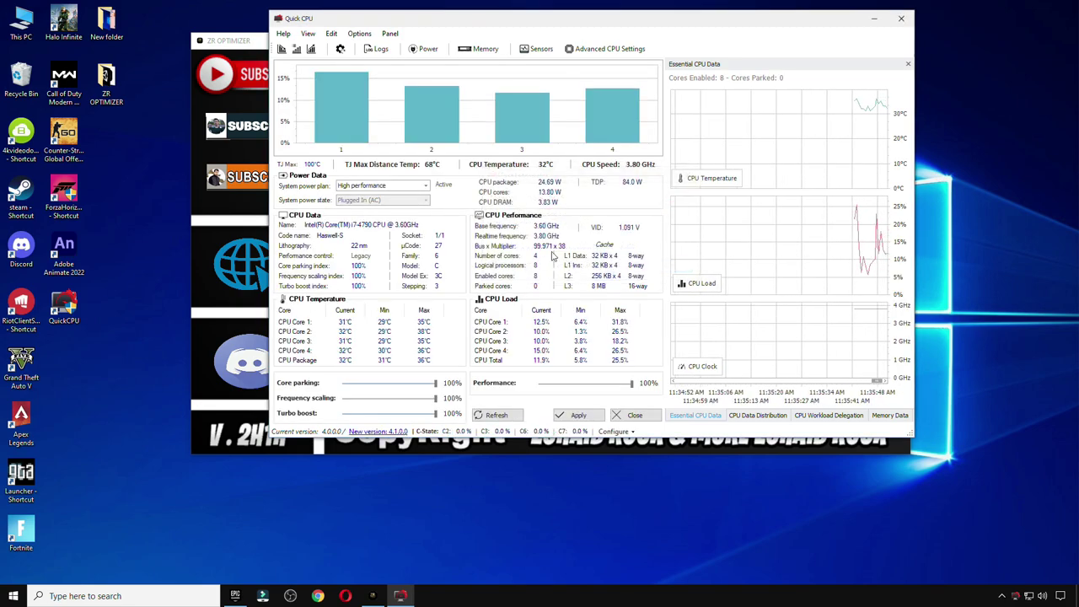
- Select the High performance system power plan, set frequency scaling and turbo boost to 100%, and apply the settings
left_click(400, 186)
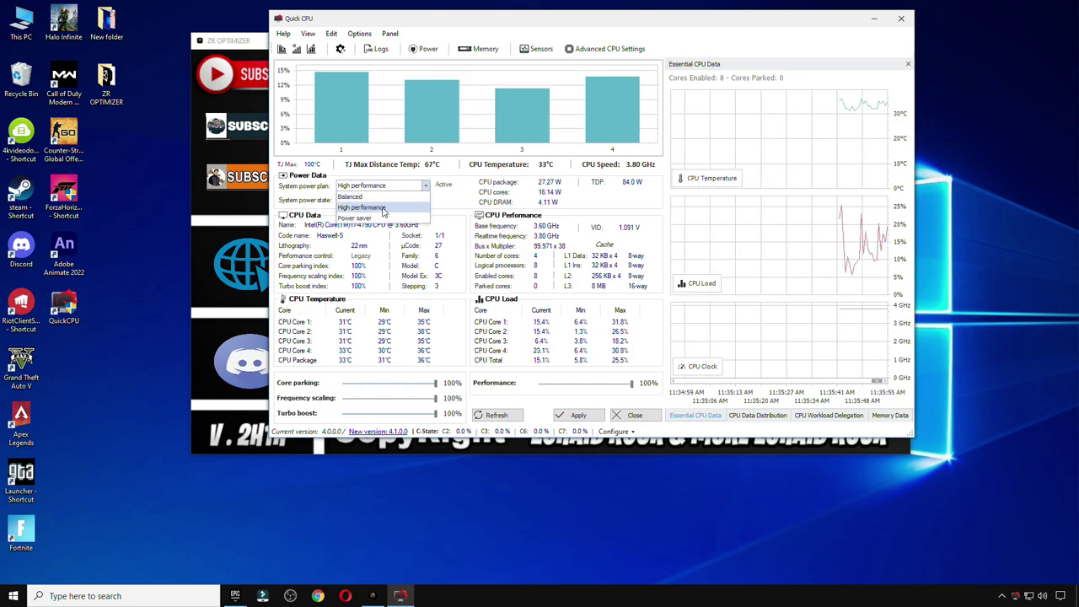
left_click(384, 208)
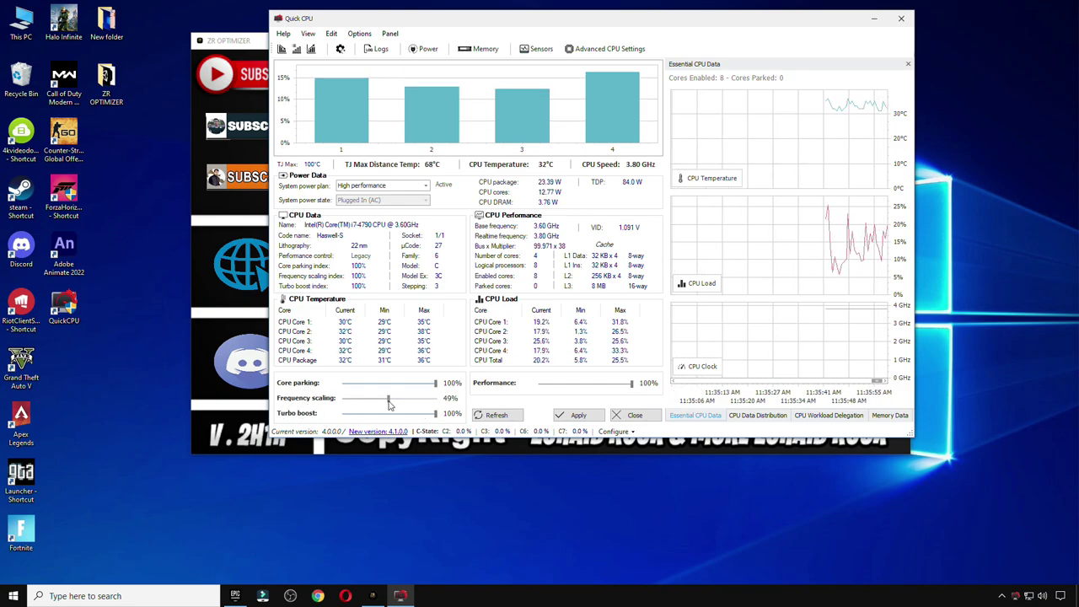
left_click_drag(373, 415, 408, 419)
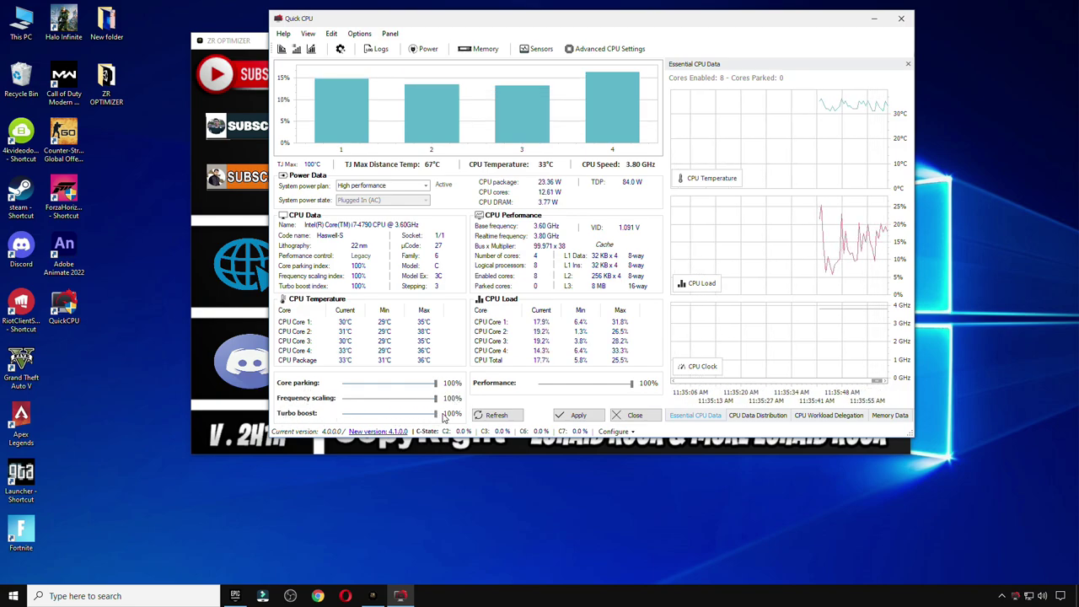
left_click(600, 414)
left_click(648, 253)
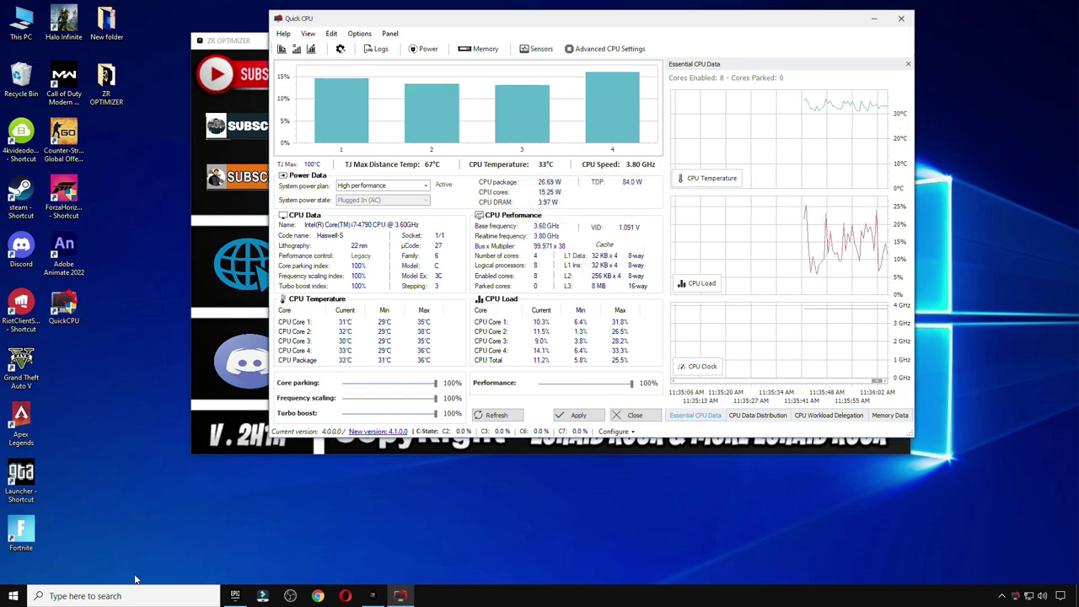
- Search Windows for "power", open the power plan options, show the additional plans, and open the High performance plan's advanced power settings
left_click(131, 596)
type("pow")
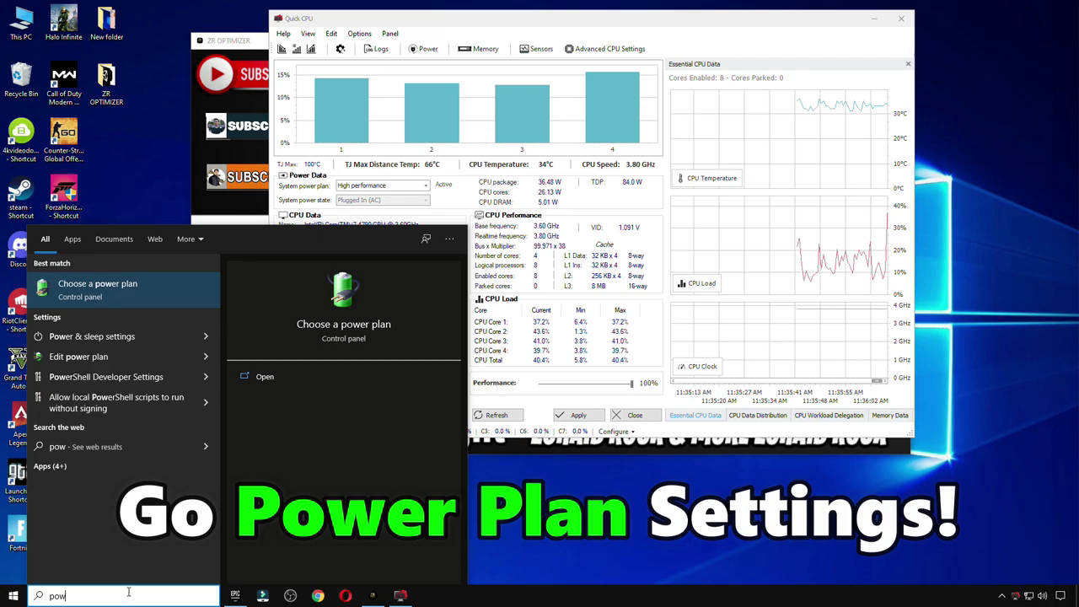
type("er")
left_click(126, 290)
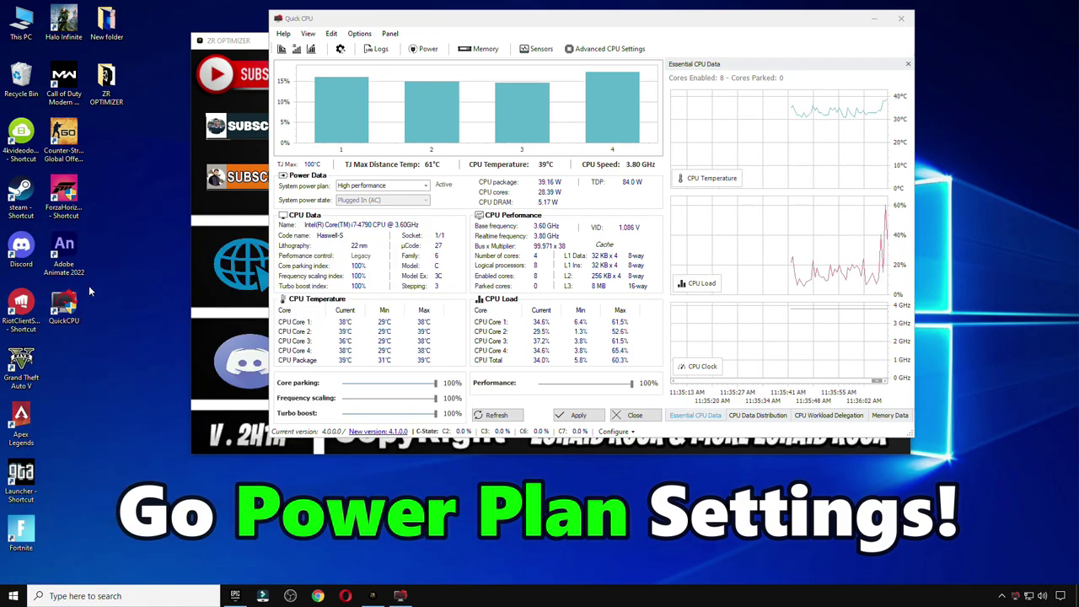
left_click(674, 290)
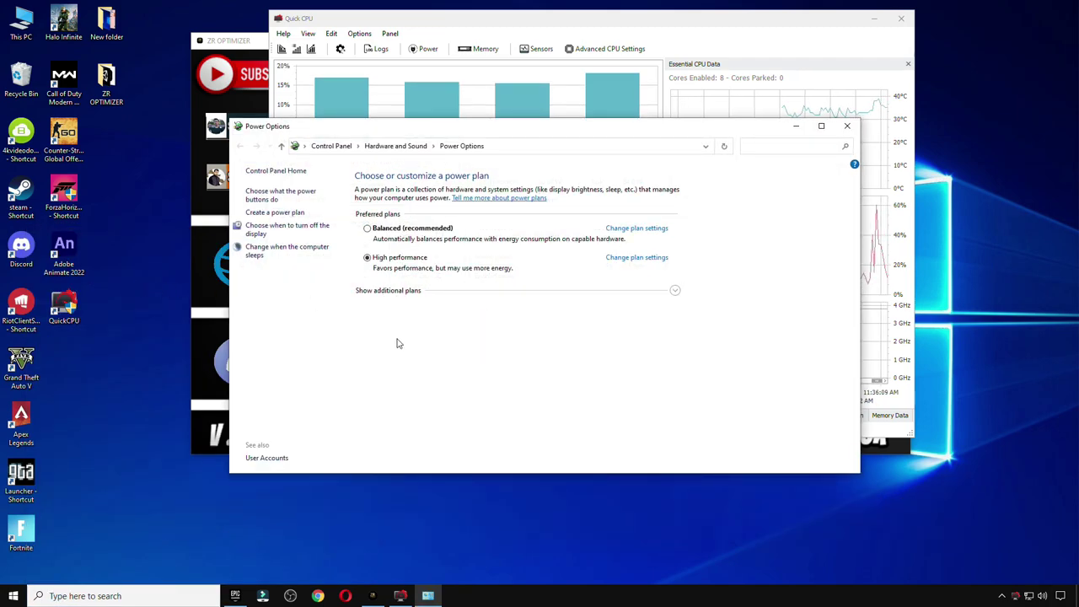
left_click(666, 290)
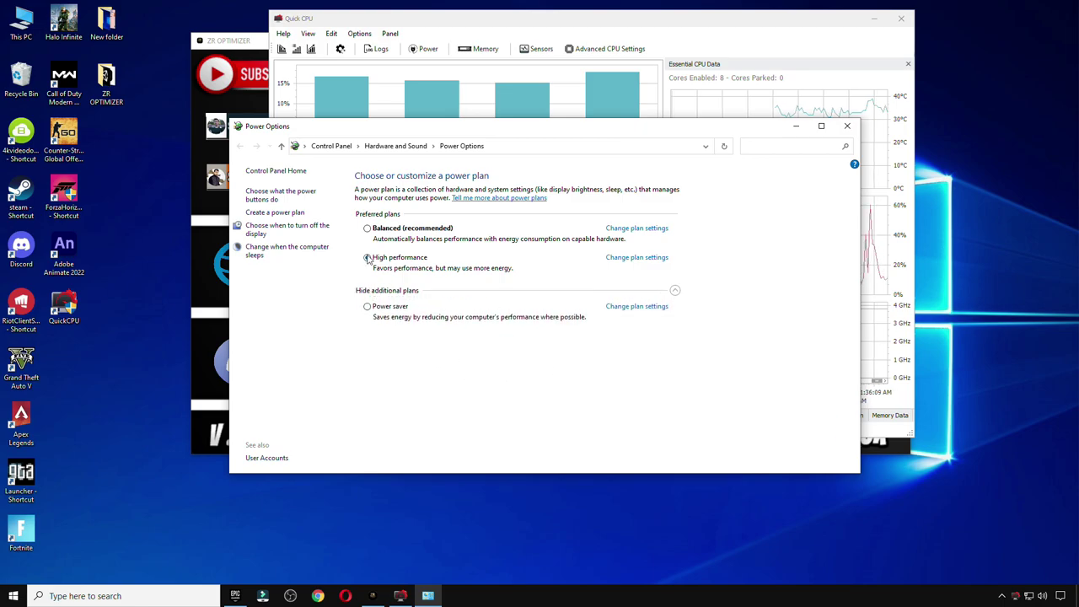
left_click(634, 258)
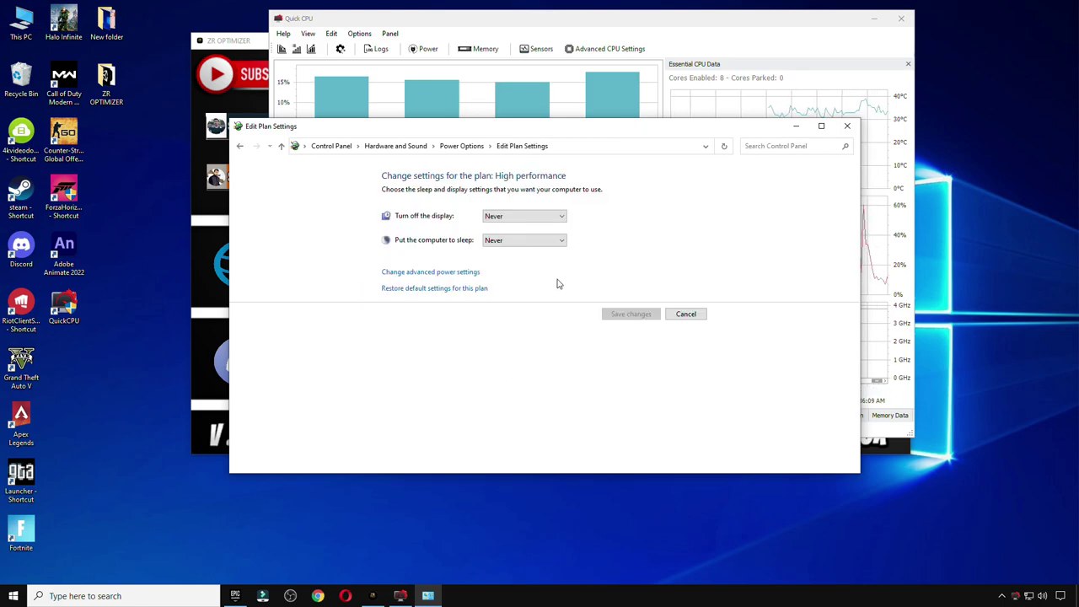
left_click(445, 278)
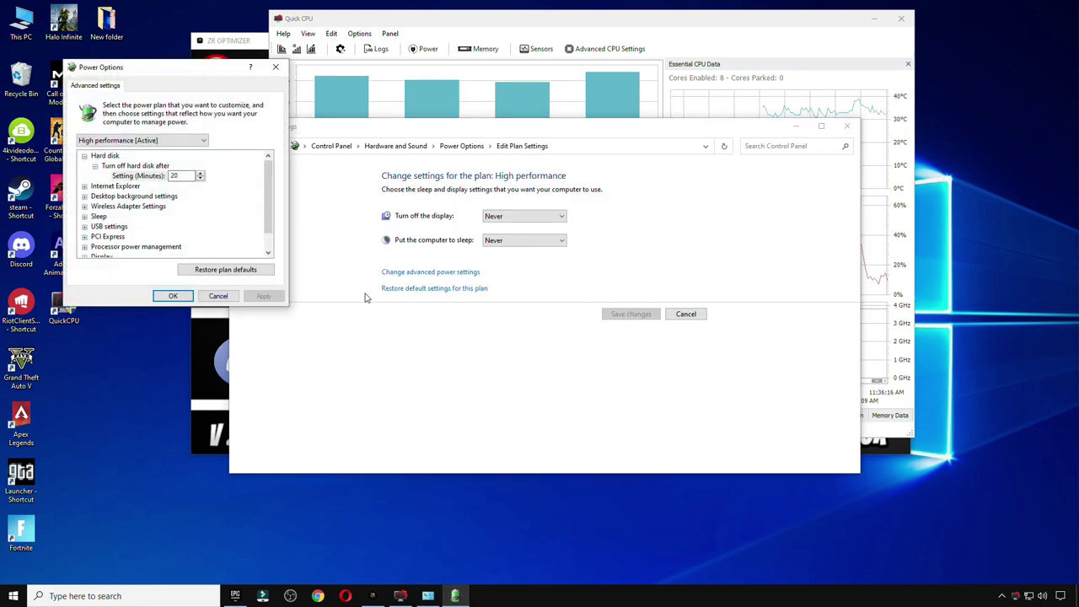
- Set the wireless adapter's power saving mode to Maximum Performance and confirm the advanced power settings
left_click(84, 156)
left_click(85, 156)
left_click(126, 175)
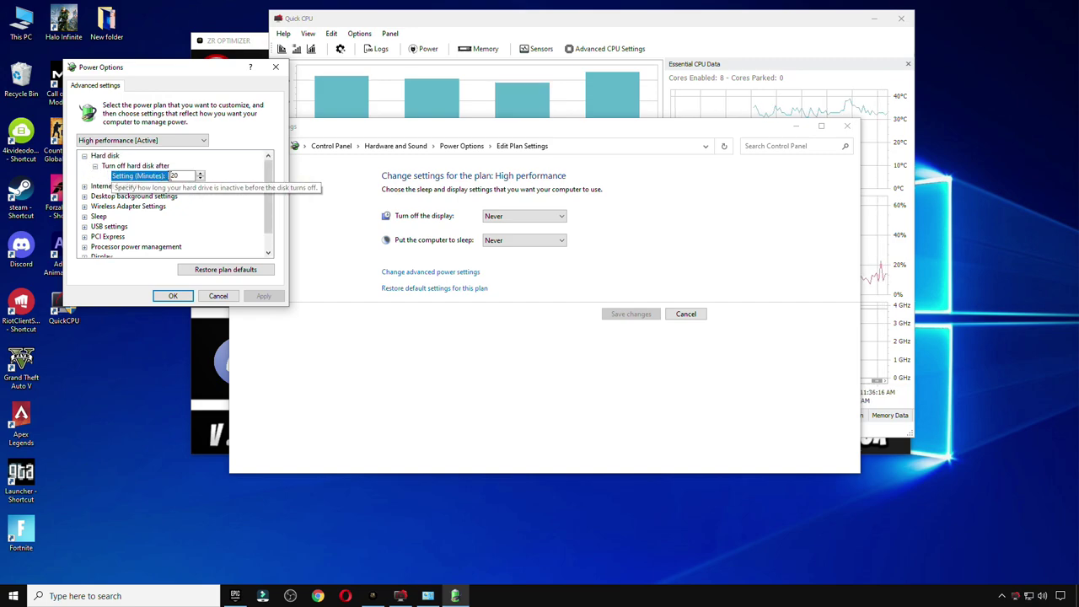
left_click(129, 206)
double_click(129, 206)
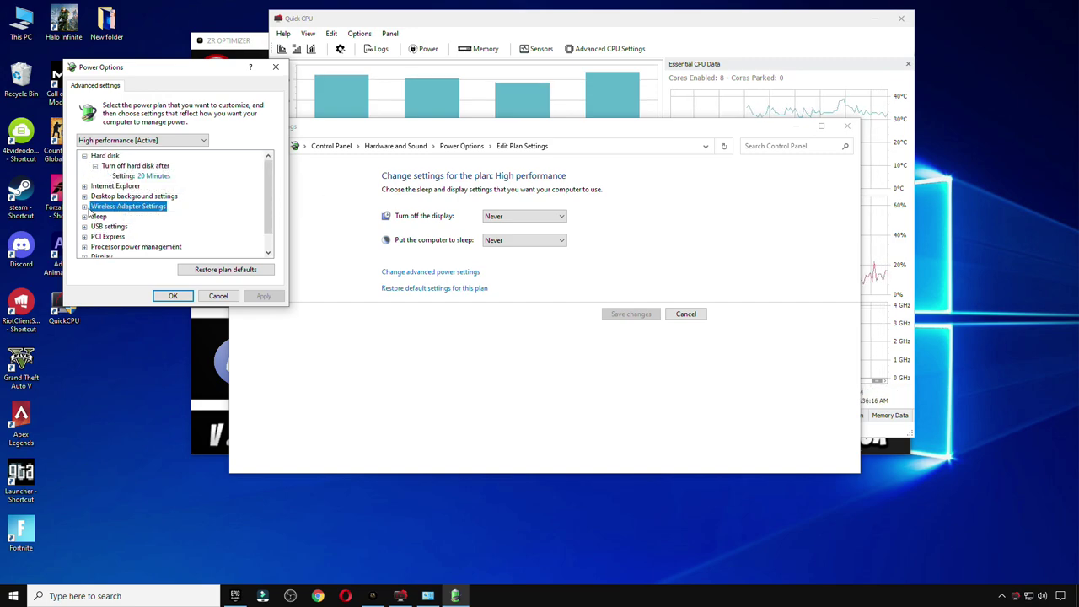
left_click(122, 217)
left_click(95, 217)
left_click(123, 227)
left_click(213, 227)
left_click(168, 231)
left_click(264, 297)
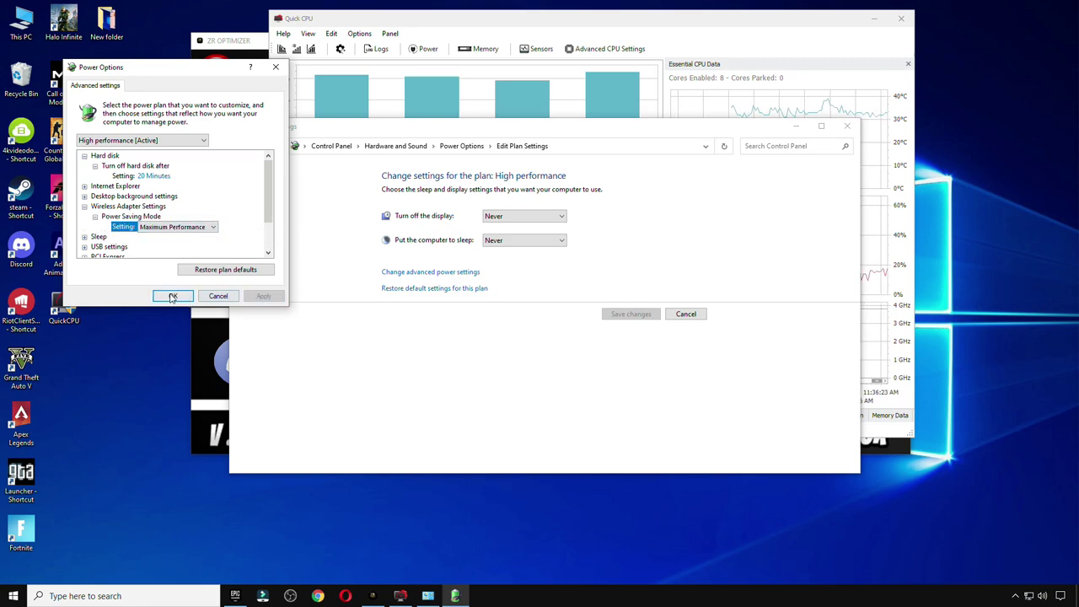
left_click(172, 296)
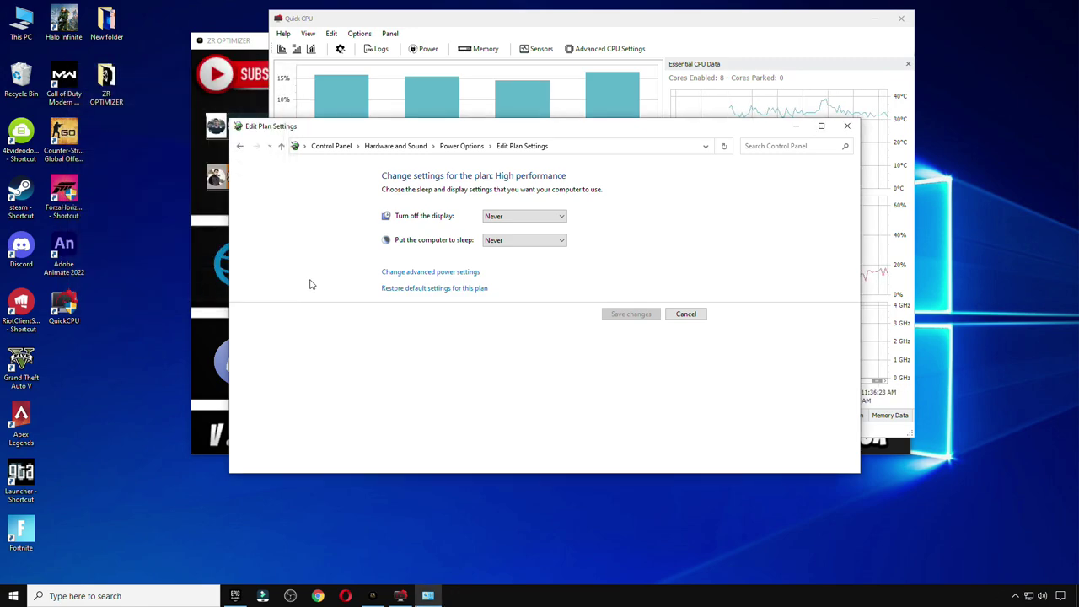
- Leave the plan settings without further changes and close Power Options and Quick CPU
left_click(685, 314)
left_click(845, 127)
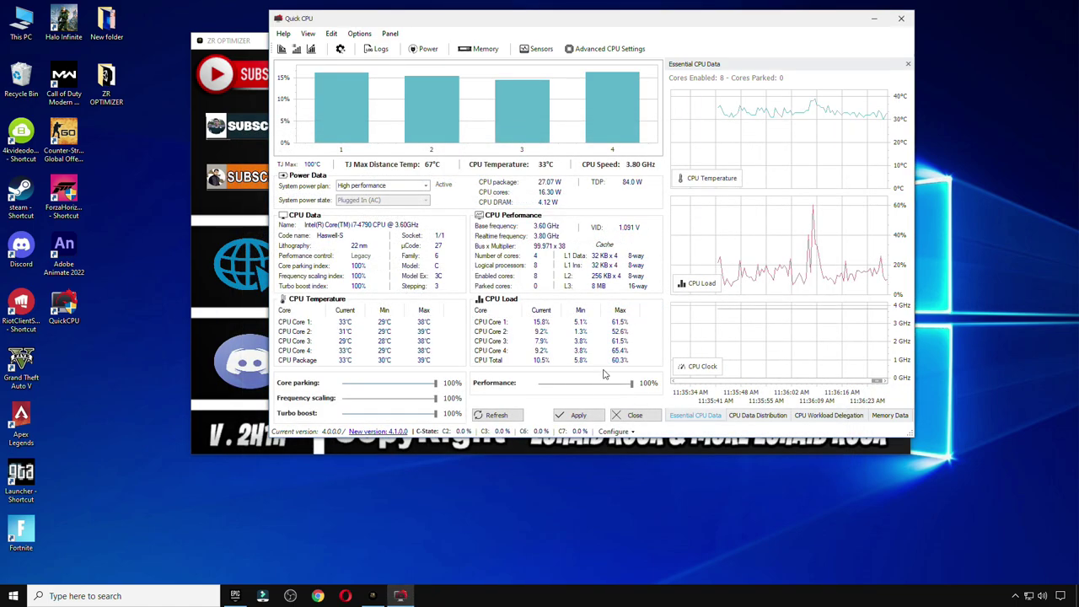
key("alt+F4")
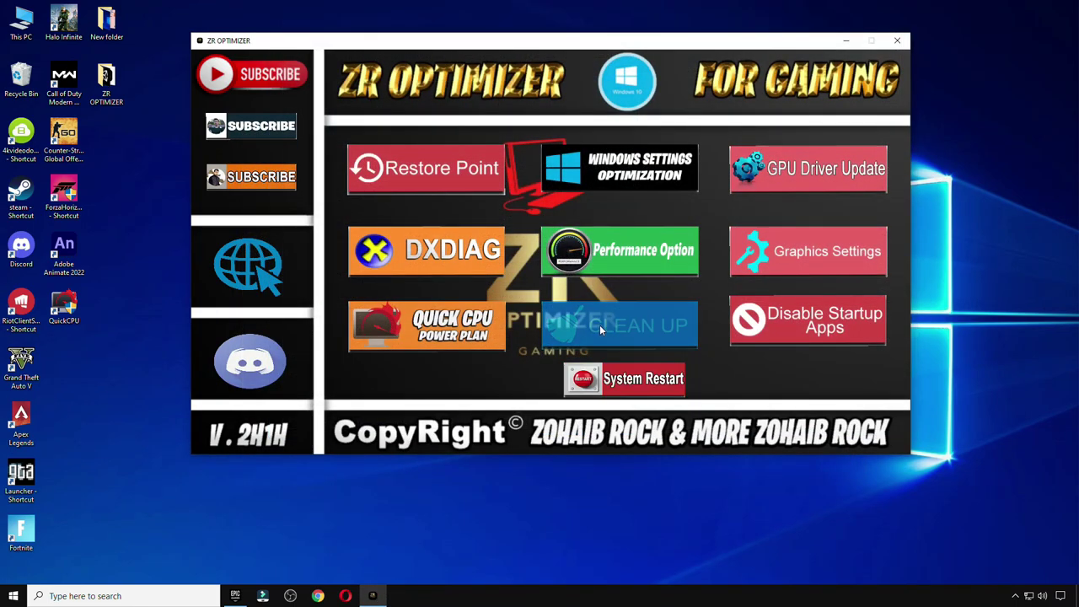
- Open ZR Optimizer's Cleanup folder, run the scripts deleting prefetch files, temporary files and the Windows Update cache, and close the folder
left_click(642, 319)
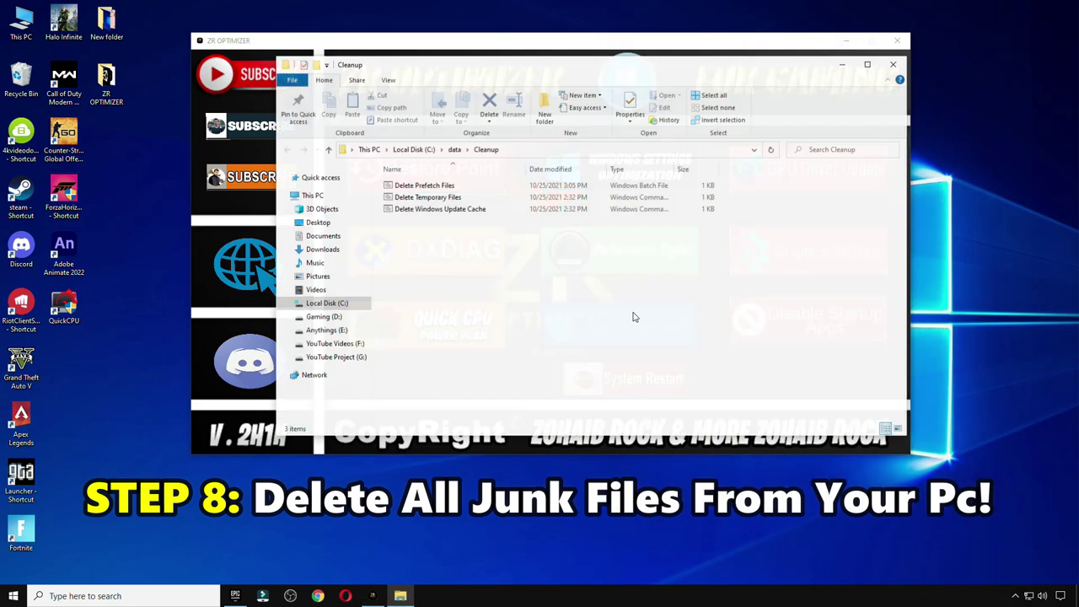
double_click(418, 186)
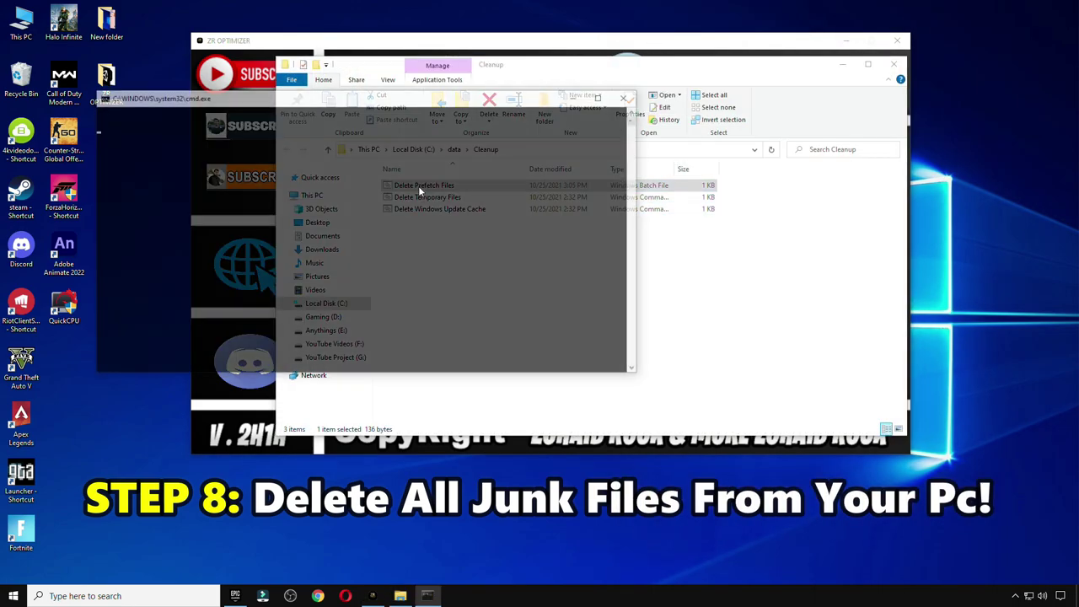
double_click(450, 198)
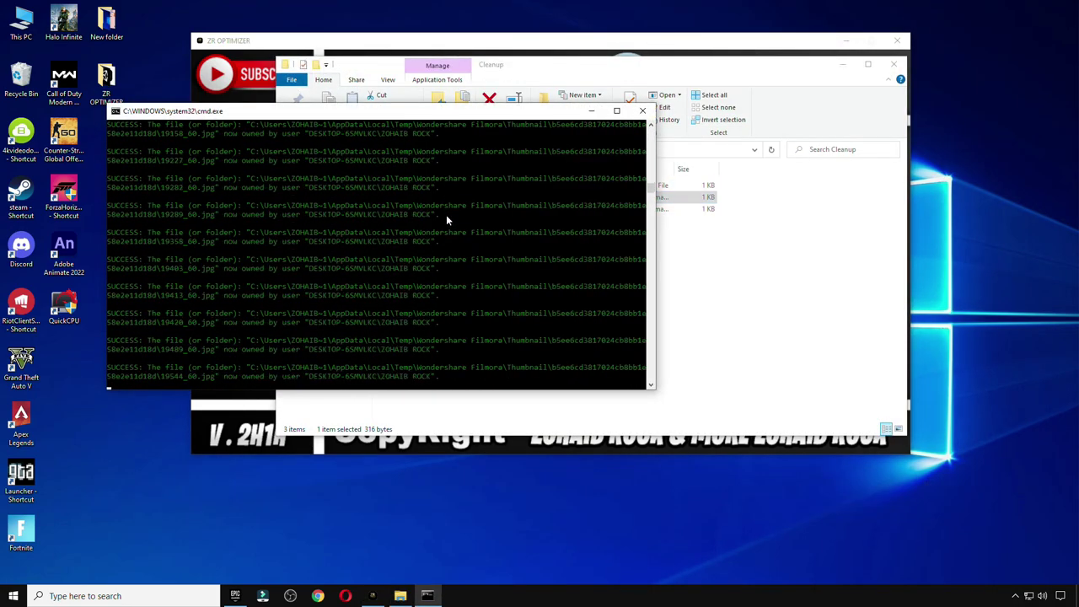
key("Return")
double_click(443, 211)
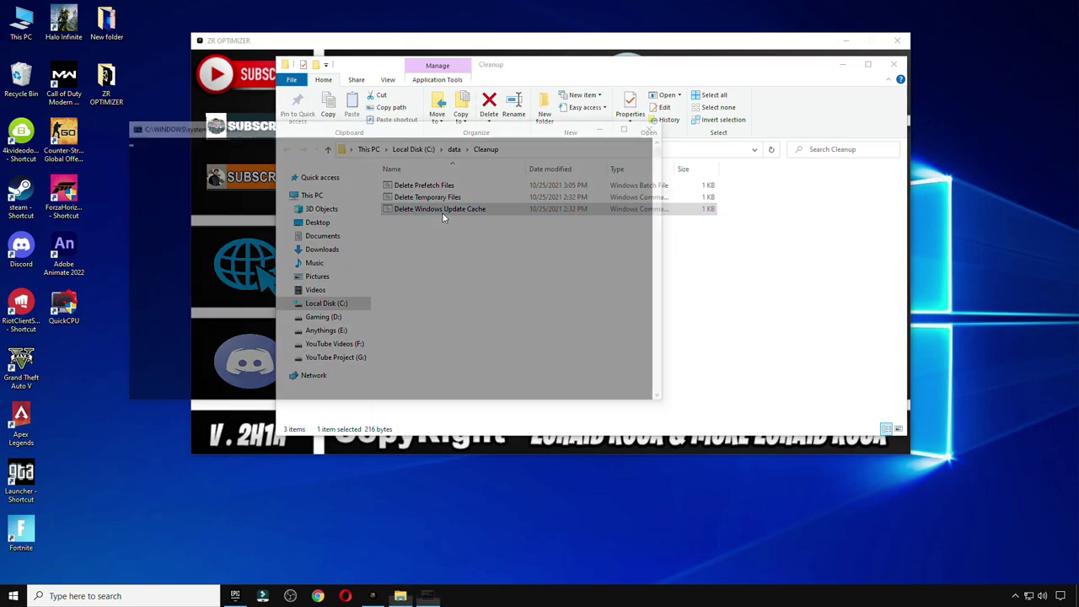
key("Return")
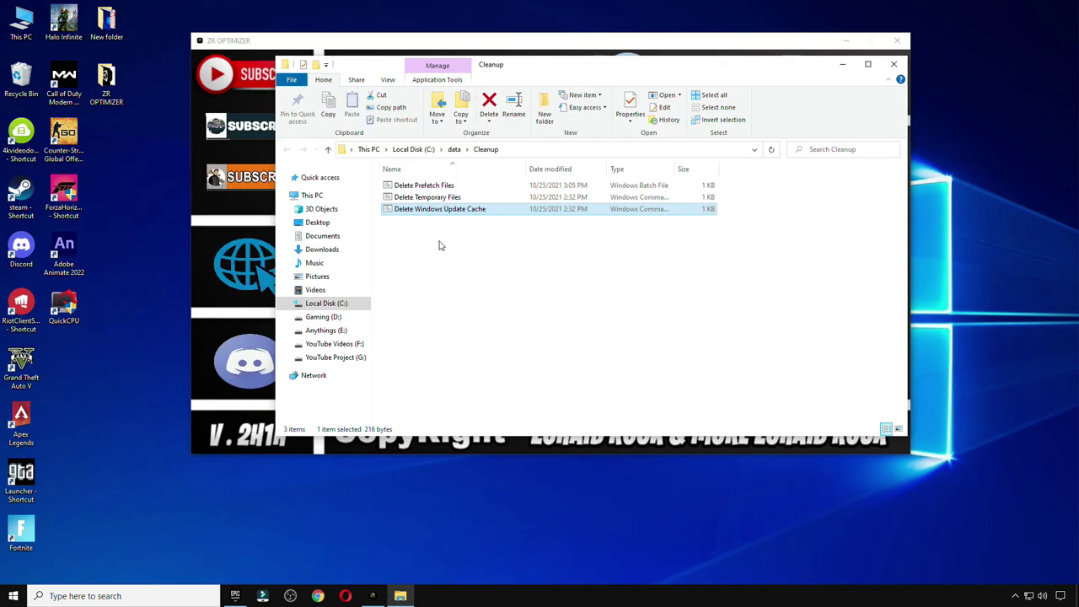
left_click(893, 65)
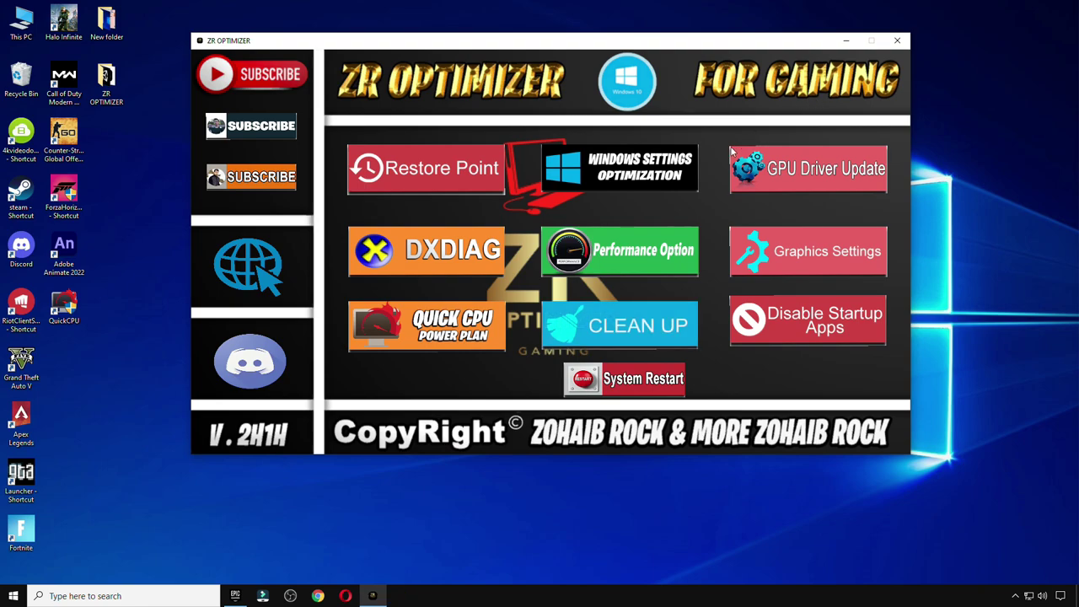
- Open the startup apps list from ZR Optimizer, enable Skype's startup entry, and disable it again
left_click(793, 319)
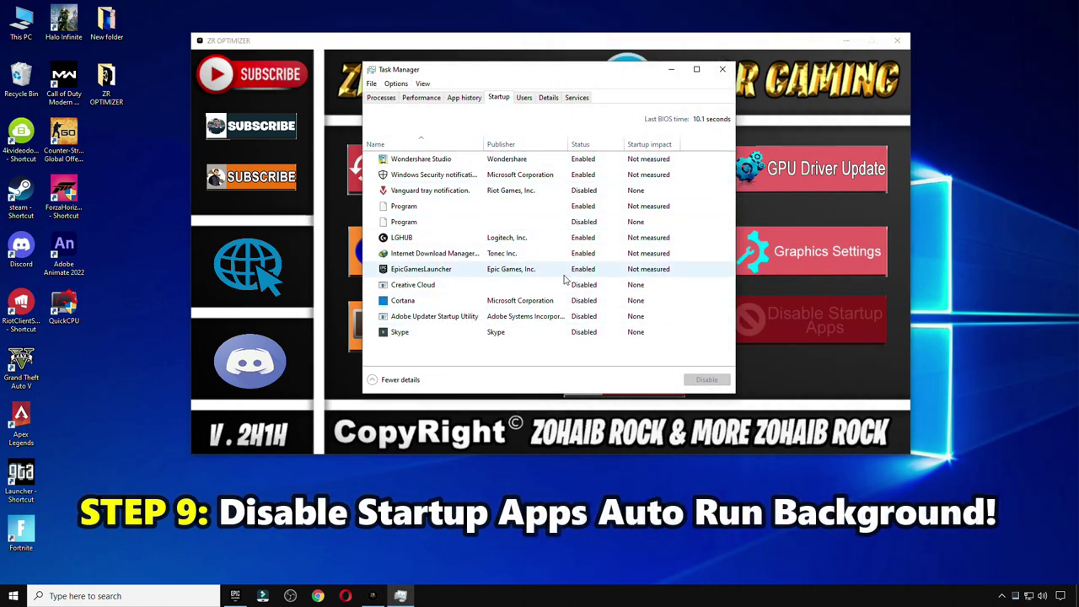
left_click(553, 331)
left_click(703, 378)
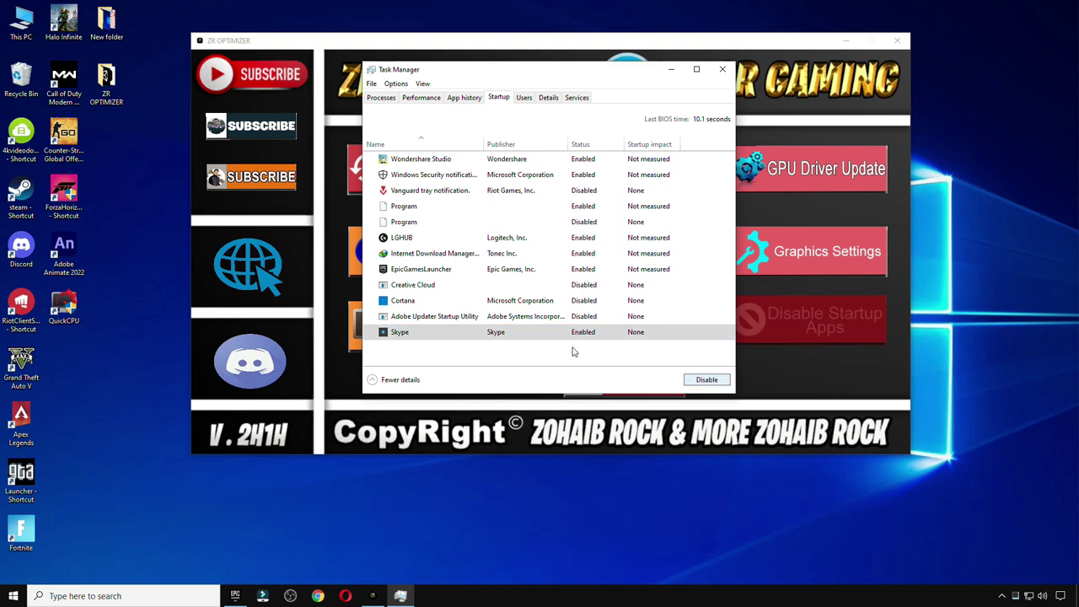
left_click(707, 379)
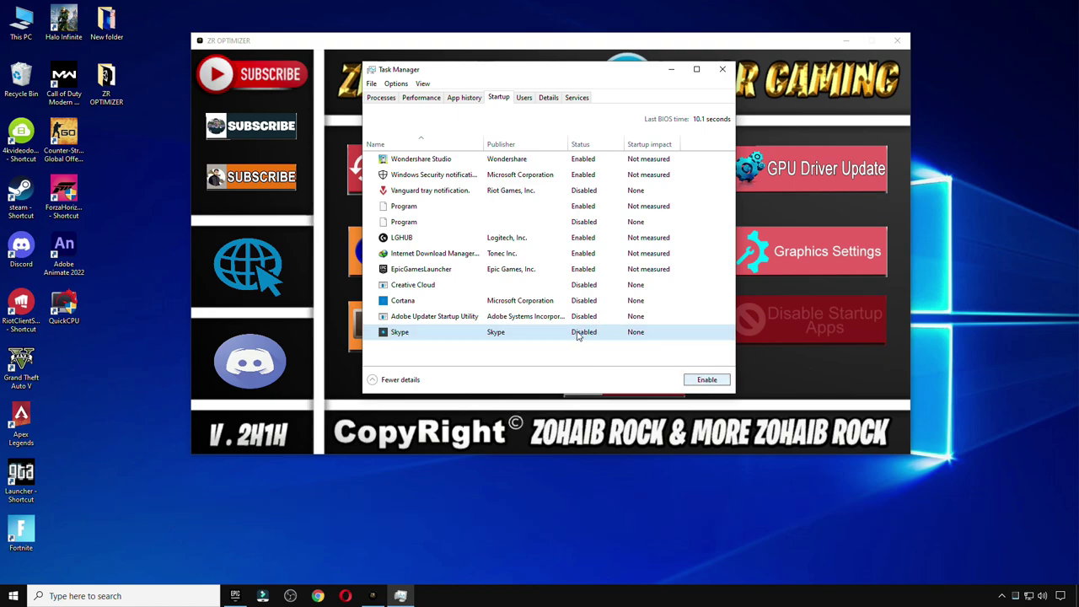
- Check the startup status of the Adobe updater, Cortana, Creative Cloud, Program and Vanguard entries, and close Task Manager
left_click(401, 318)
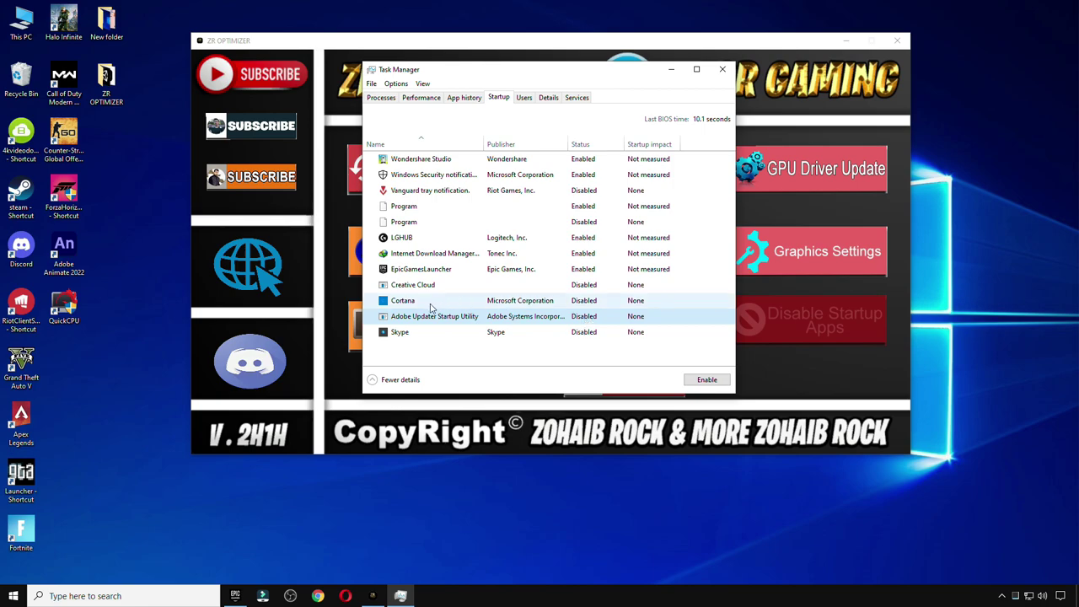
left_click(598, 305)
left_click(581, 290)
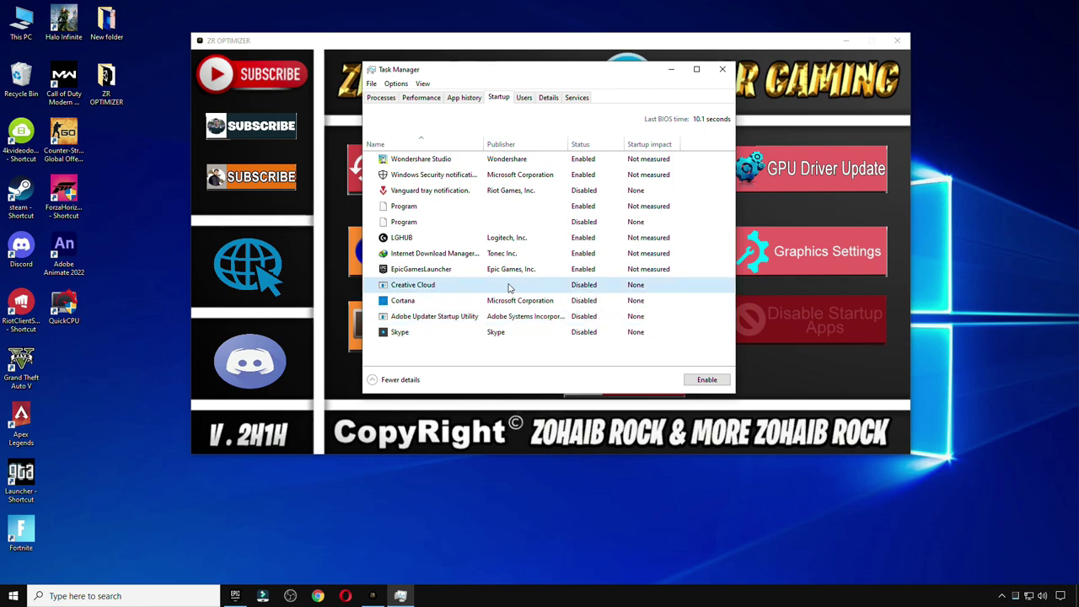
left_click(388, 225)
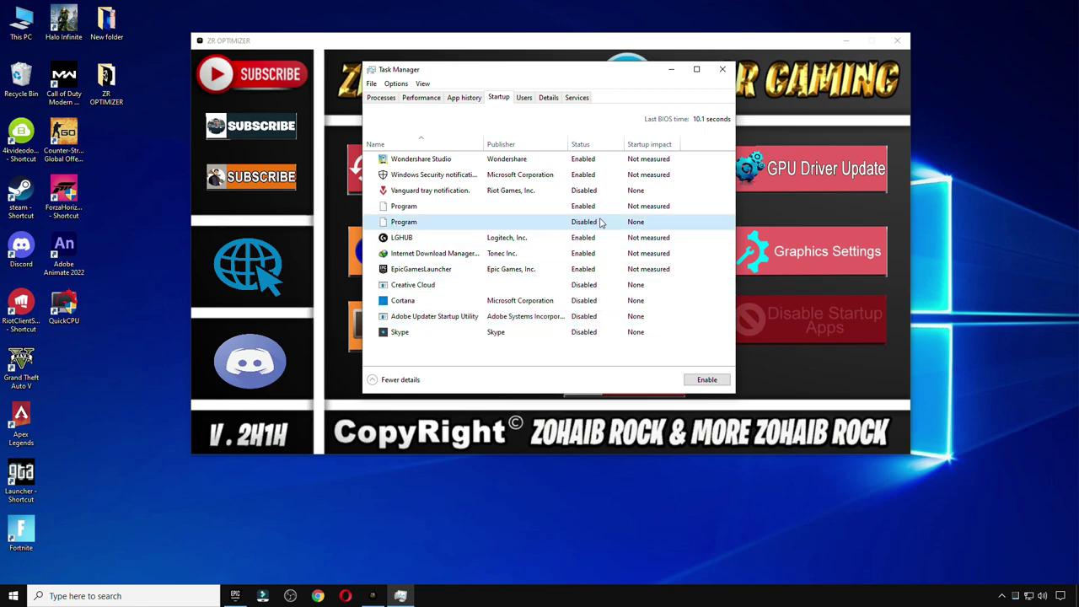
left_click(483, 194)
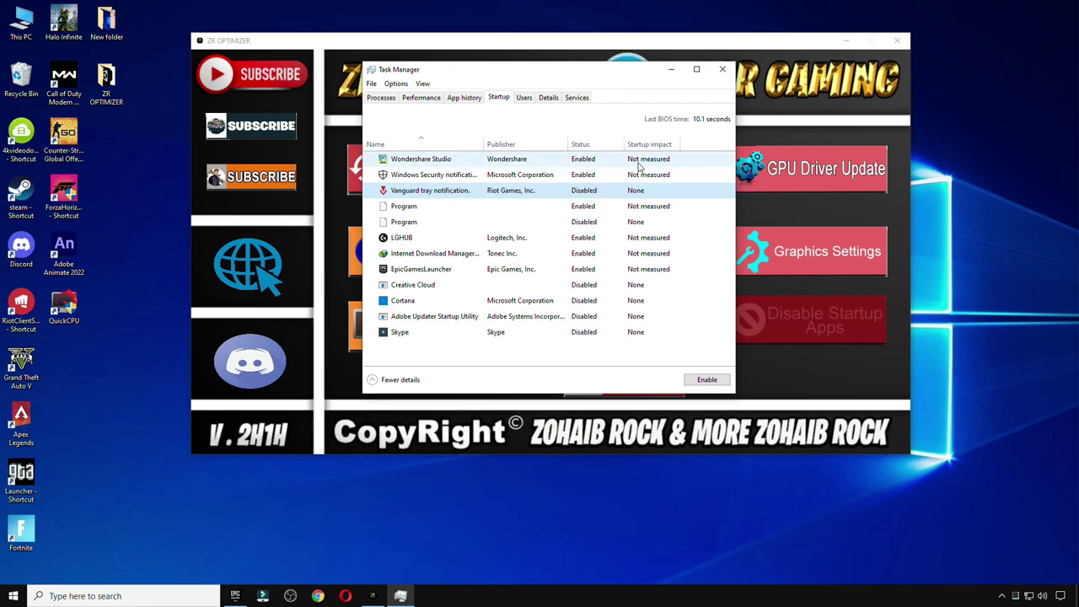
left_click(720, 72)
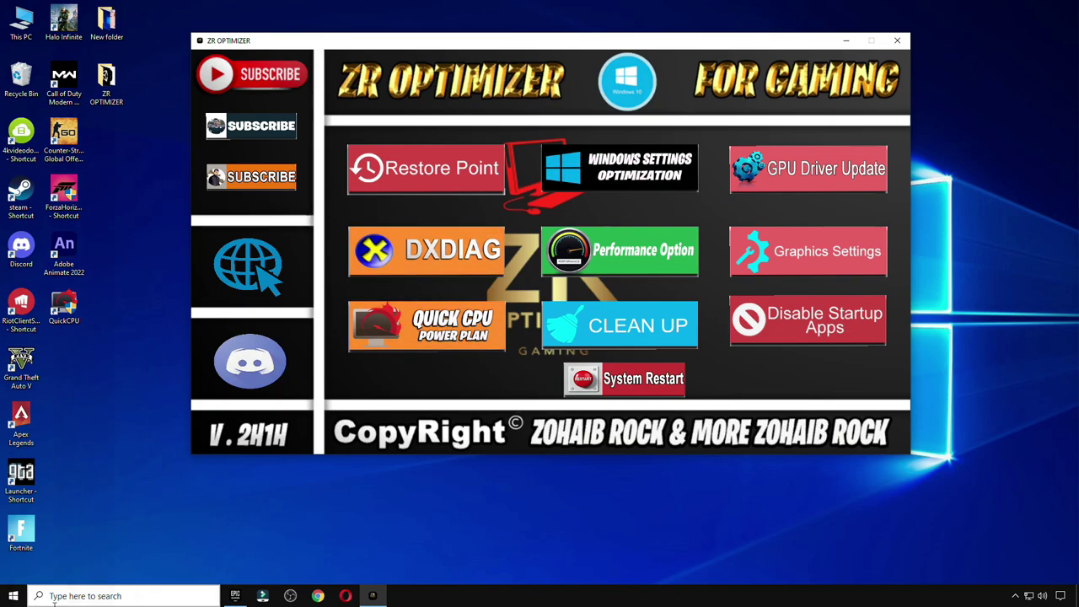
- Open Windows Settings maximized and check the Xbox Game Bar and Game Mode settings in the Gaming category
left_click(13, 596)
mouse_move(7, 549)
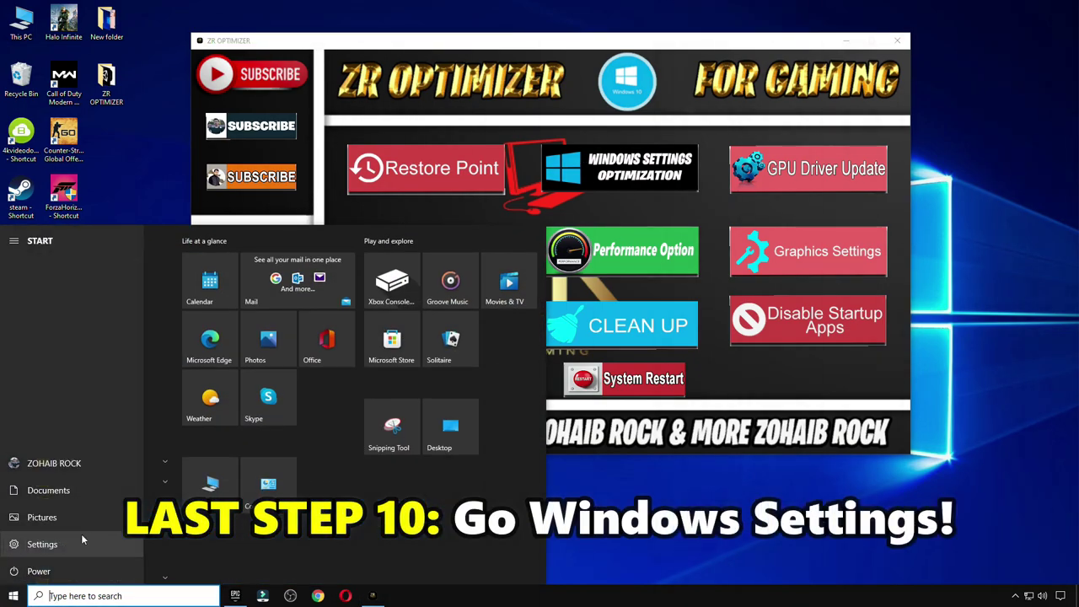
left_click(60, 545)
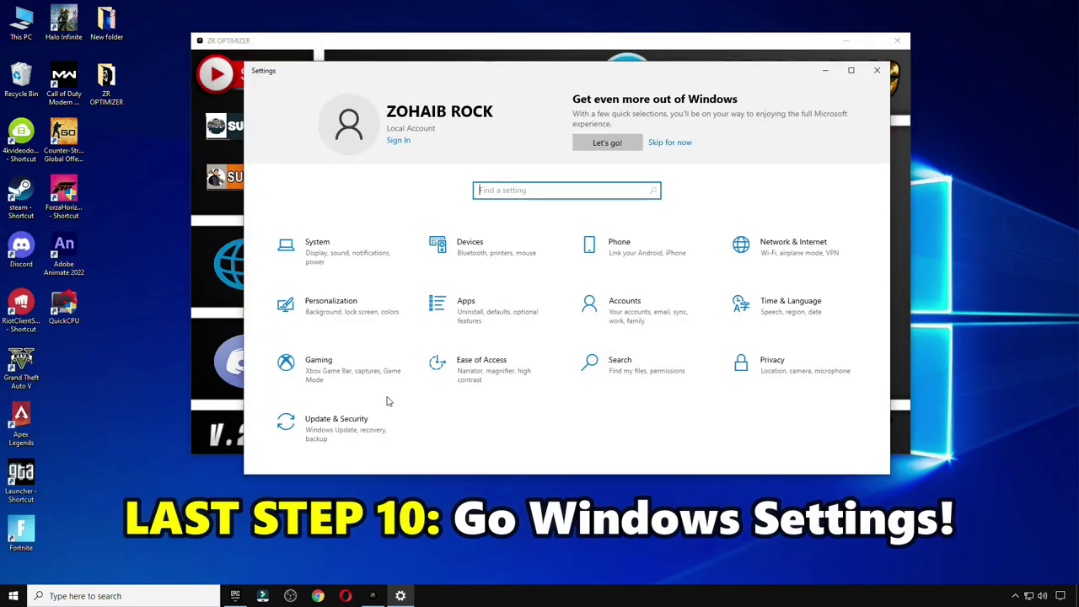
left_click(850, 70)
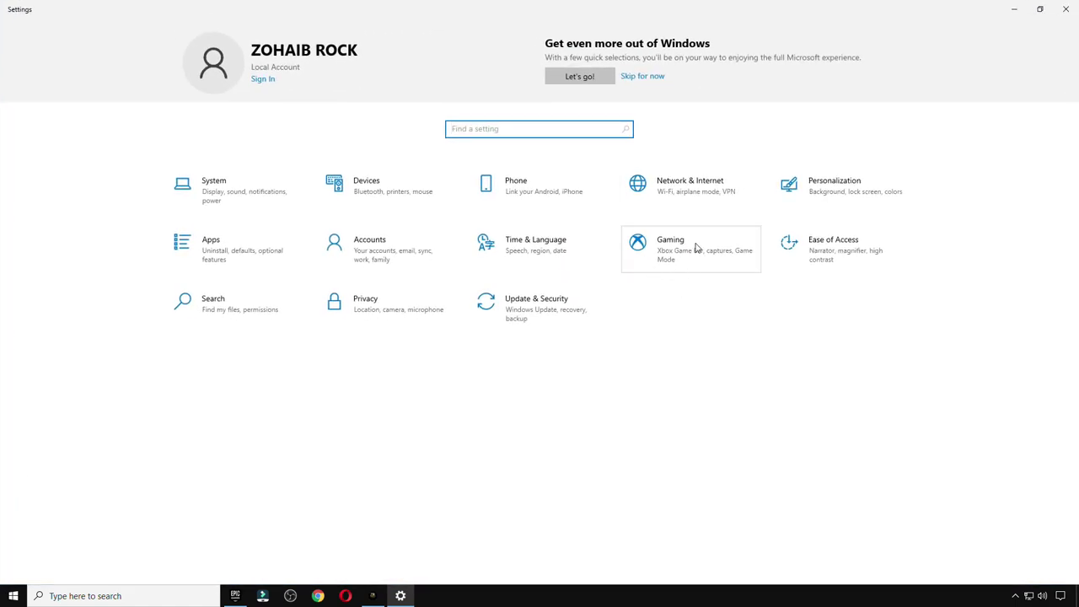
left_click(697, 243)
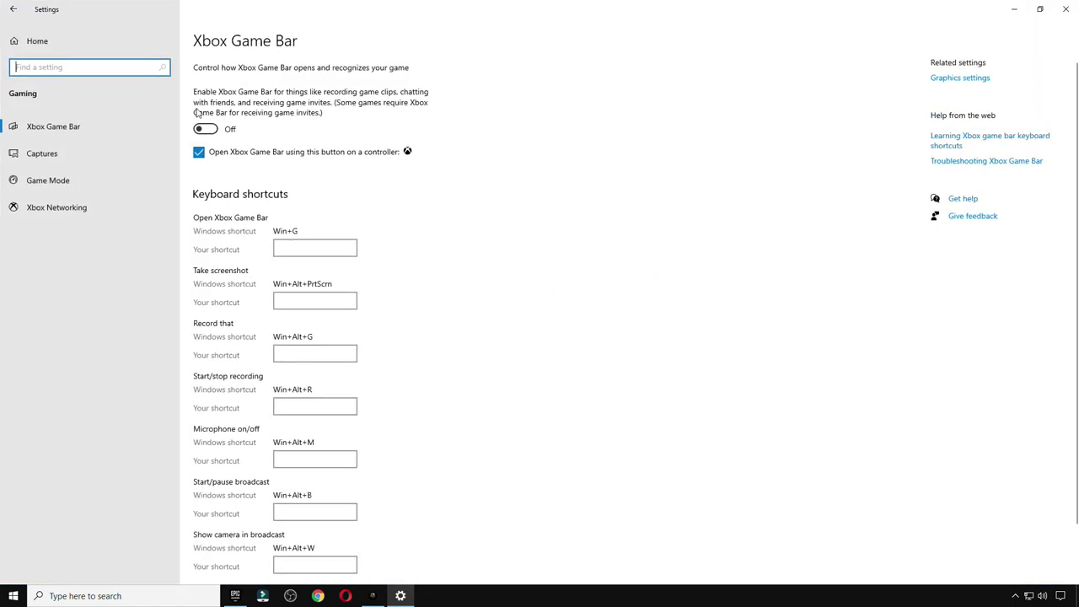
left_click(93, 181)
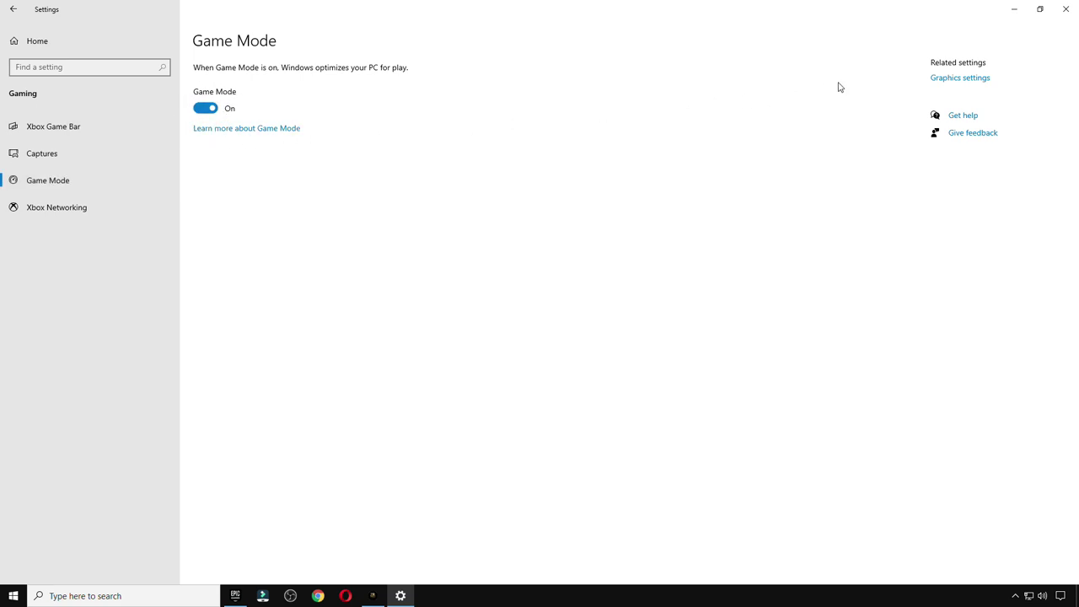
- Open the related Graphics settings and remove the existing Fortnite entry from the app list
left_click(959, 79)
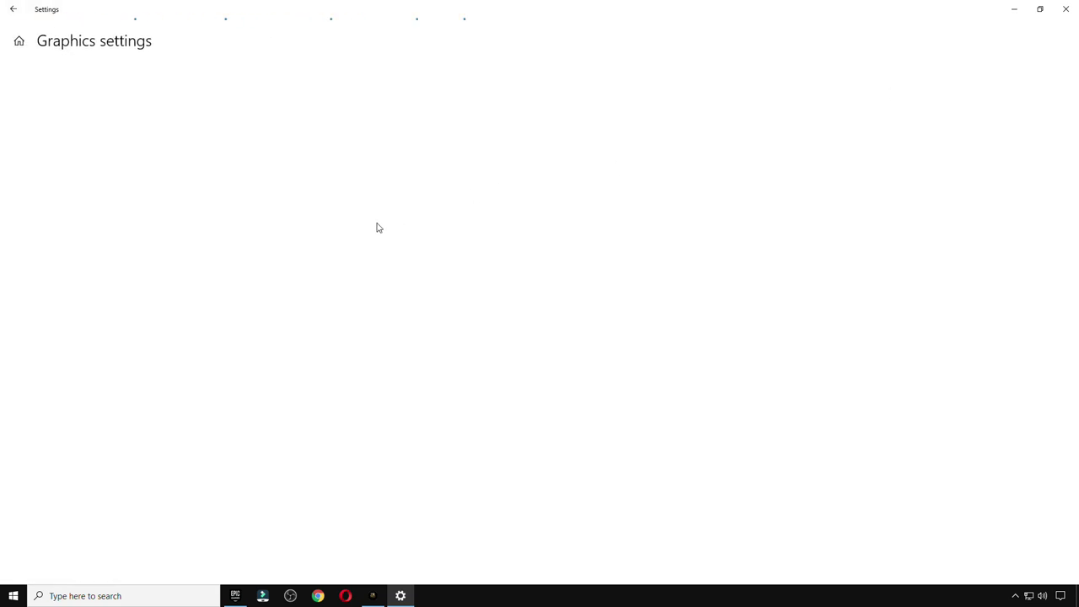
left_click(74, 207)
left_click(233, 267)
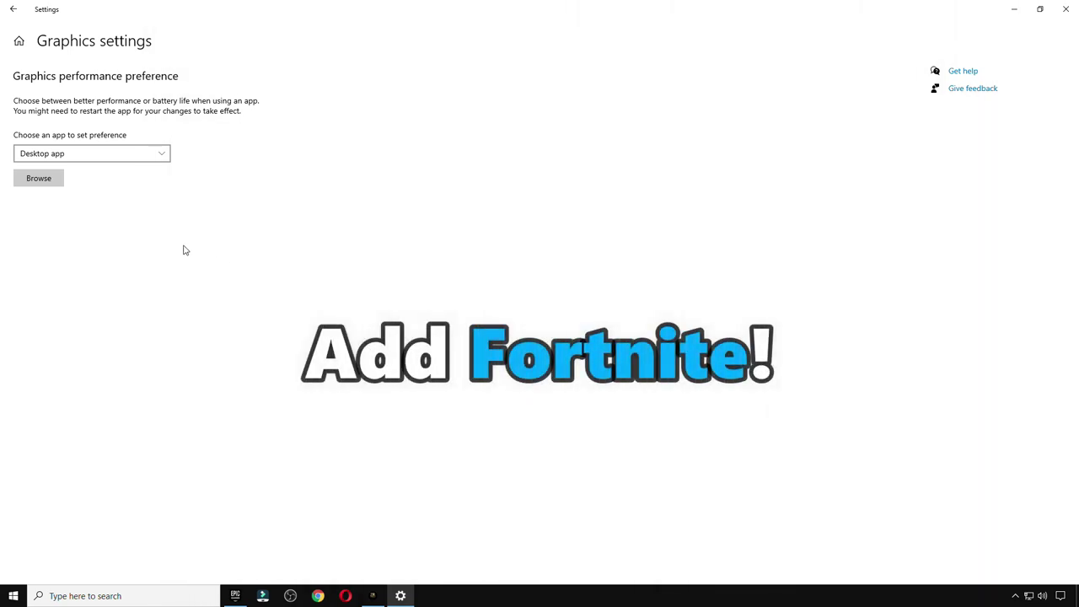
- Add the desktop app FortniteClient-Win64-Shipping from D:\Epic Games\Fortnite\FortniteGame\Binaries\Win64 to the graphics performance list
left_click(59, 186)
left_click(58, 189)
left_click(152, 81)
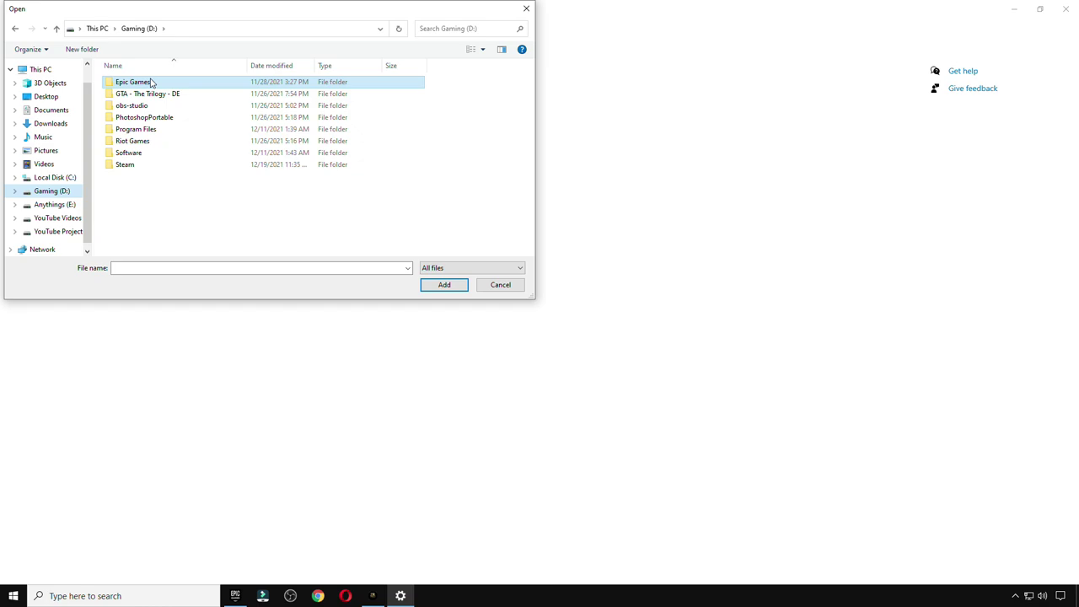
double_click(152, 82)
double_click(138, 96)
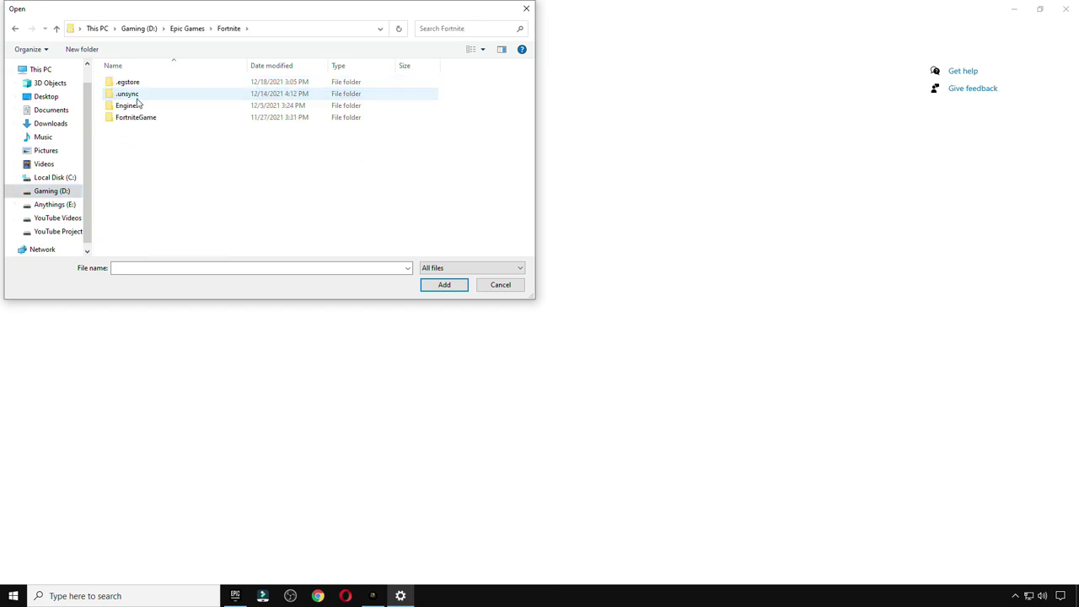
double_click(162, 124)
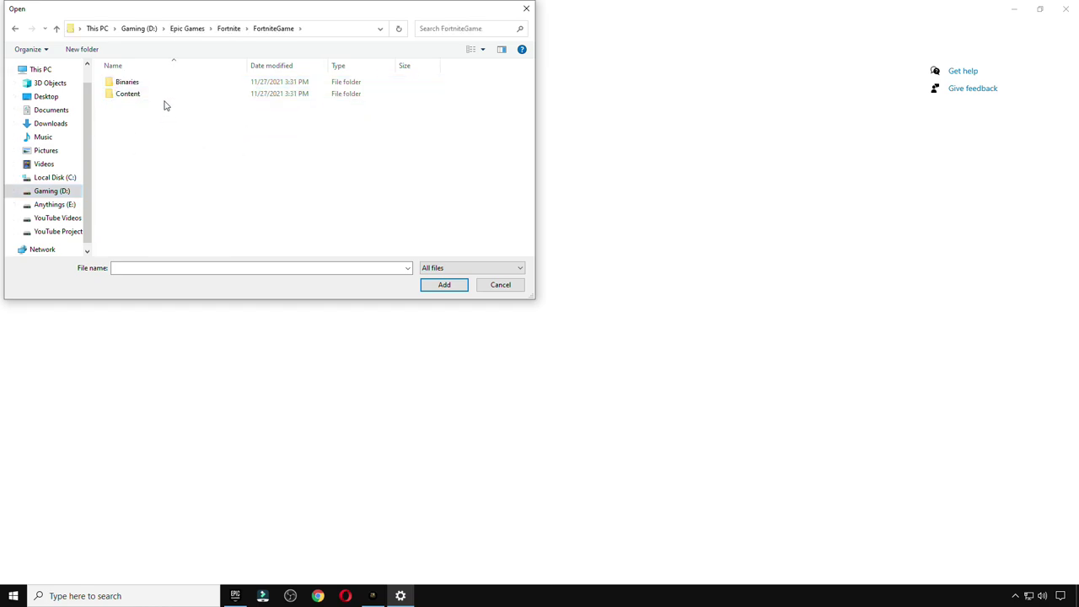
left_click(164, 85)
double_click(164, 84)
left_click(159, 99)
double_click(159, 99)
left_click(160, 118)
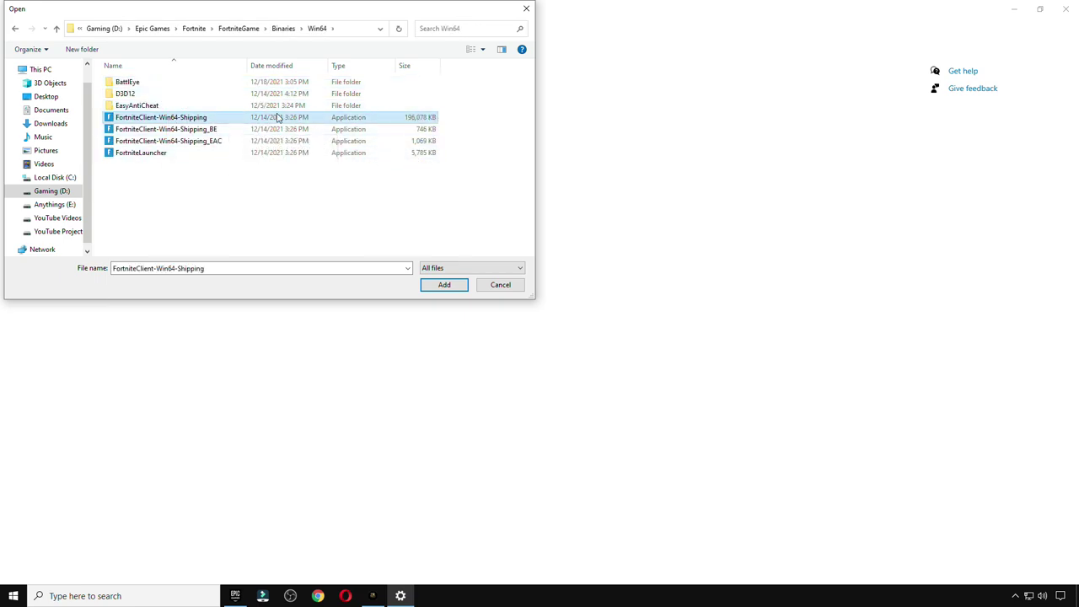
left_click(444, 284)
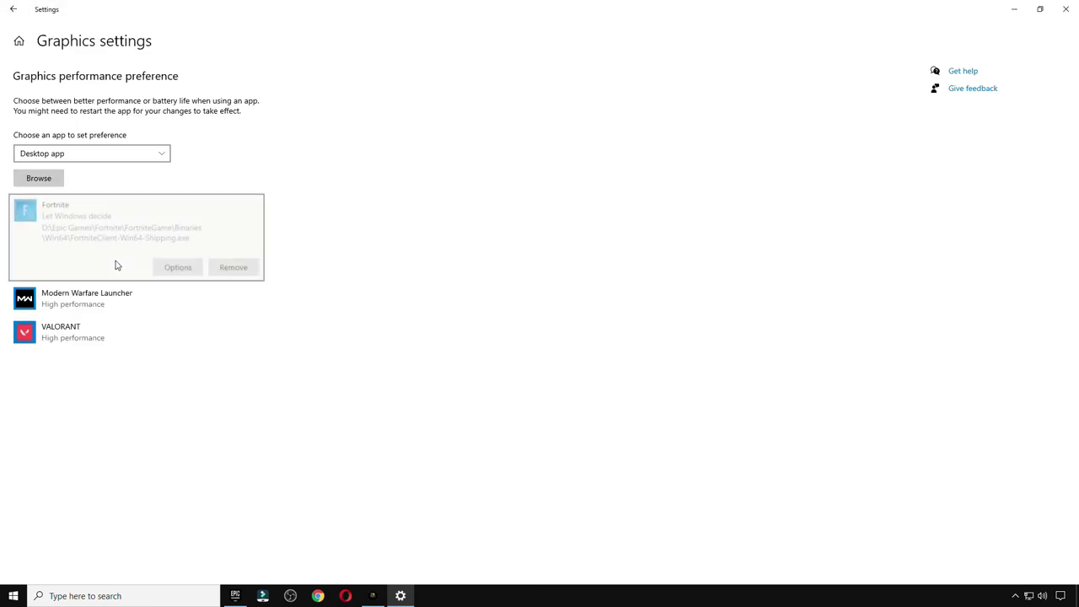
- Set Fortnite's graphics preference to High performance, save it, and close Settings
left_click(177, 268)
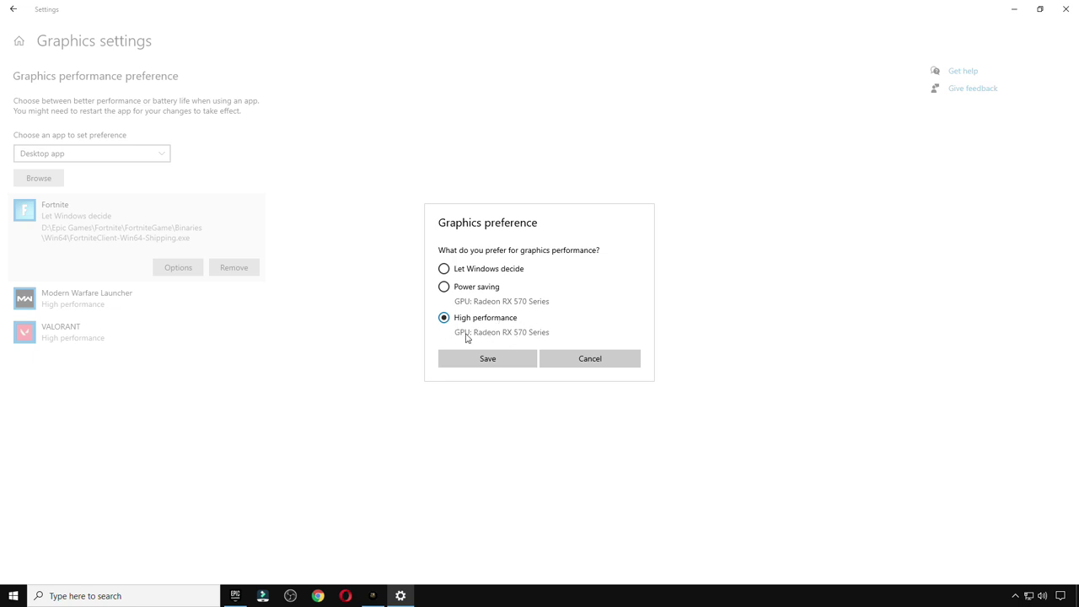
left_click(496, 360)
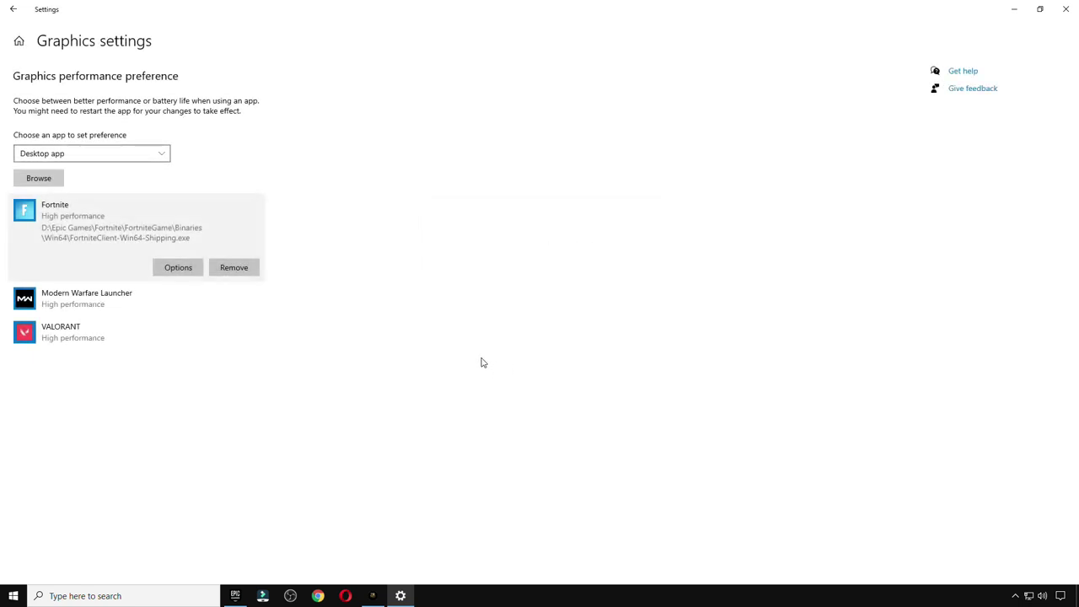
left_click(1060, 16)
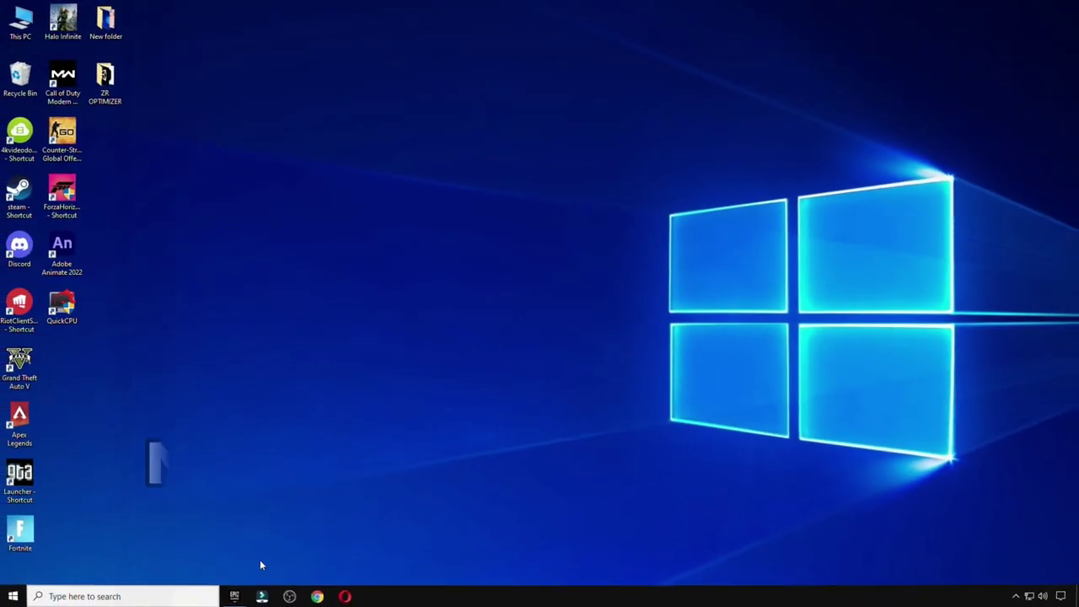
- Switch to the Epic Games Launcher, launch Fortnite from the library, and open the in-game video settings
left_click(361, 195)
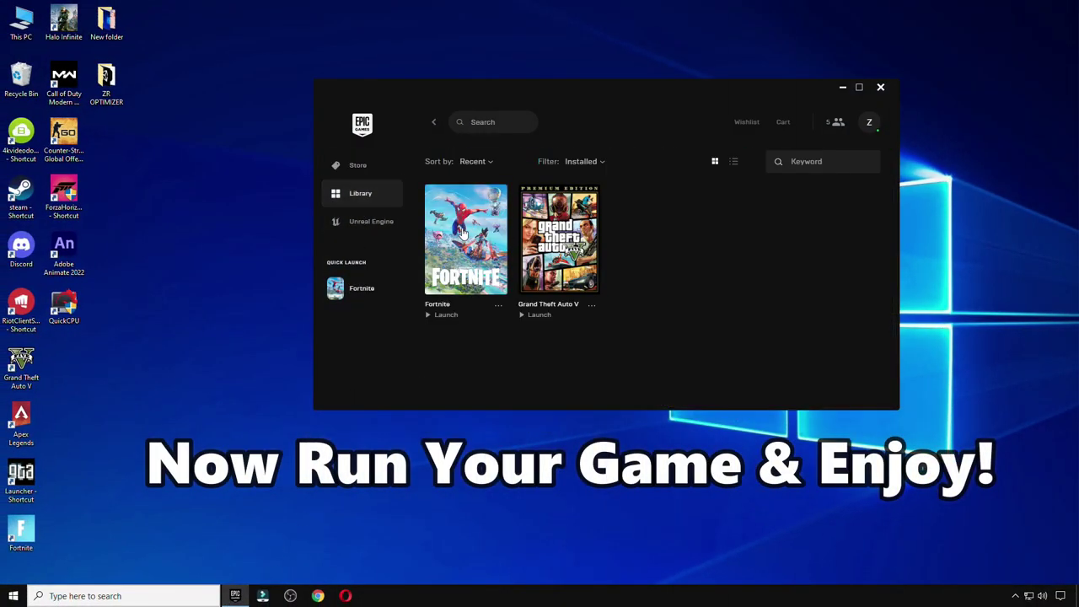
left_click(463, 233)
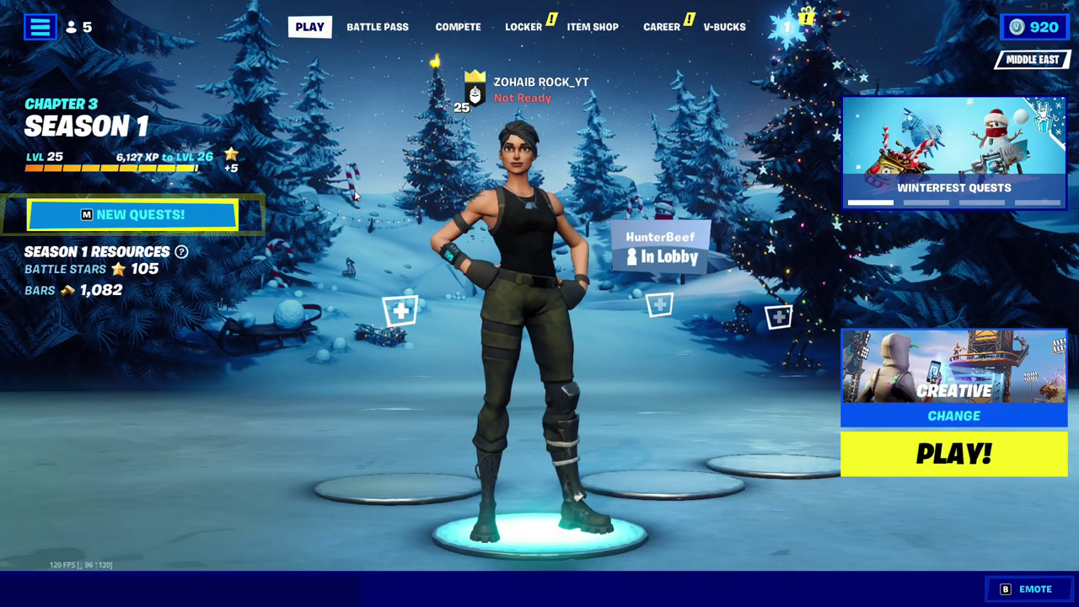
left_click(43, 29)
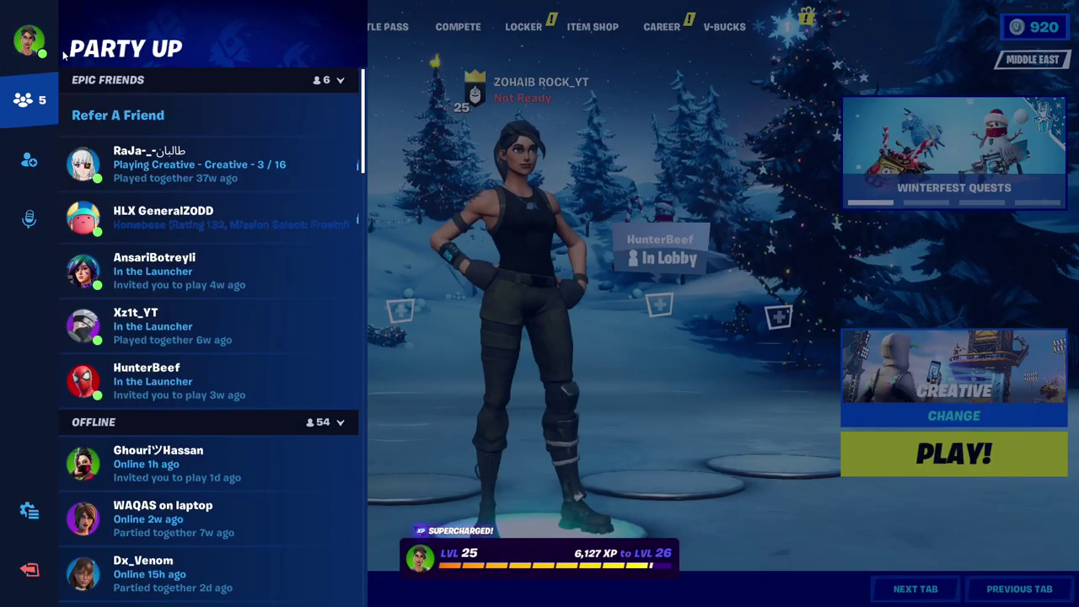
left_click(29, 507)
left_click(184, 100)
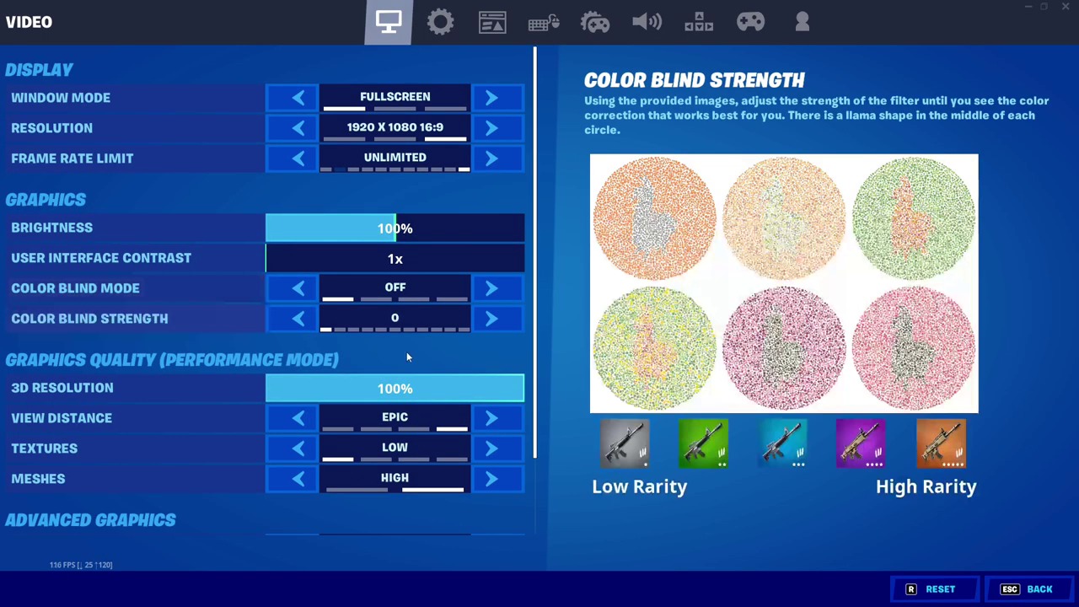
- Review Fortnite's display, graphics quality and advanced graphics settings, and return to the lobby
scroll(336, 368, "down", 2)
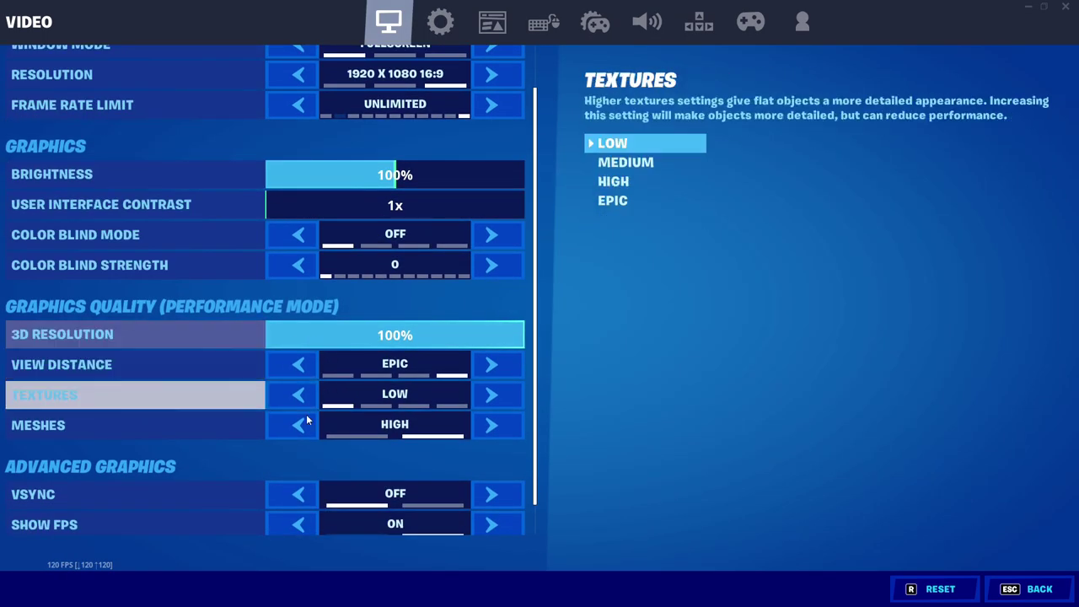
scroll(401, 390, "down", 1)
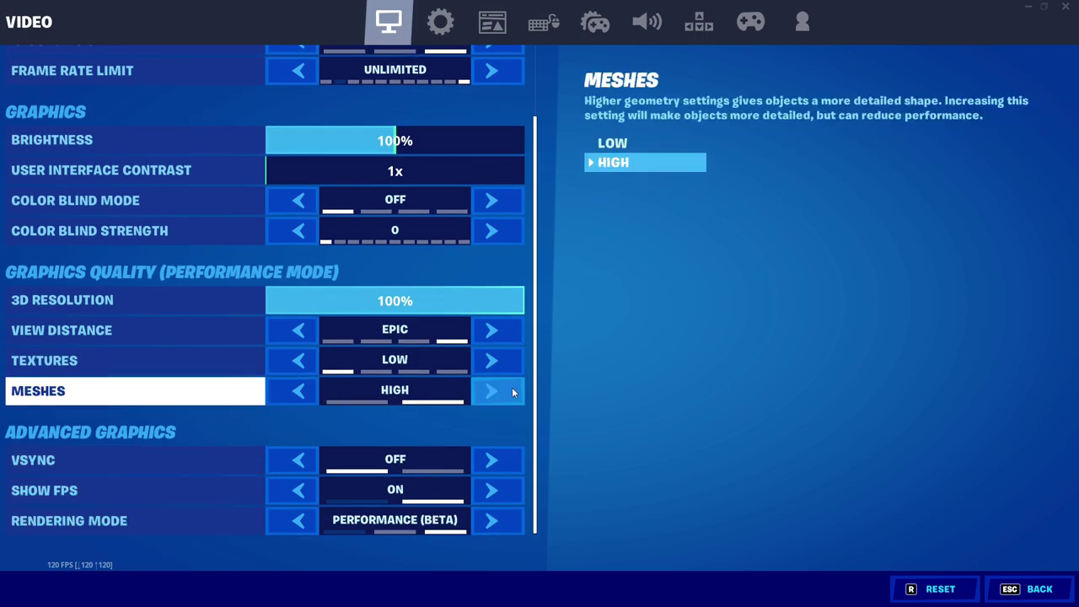
scroll(464, 337, "up", 3)
left_click(1008, 587)
- Start a Creative session, move through the hub to the island, and start the game there
left_click(953, 458)
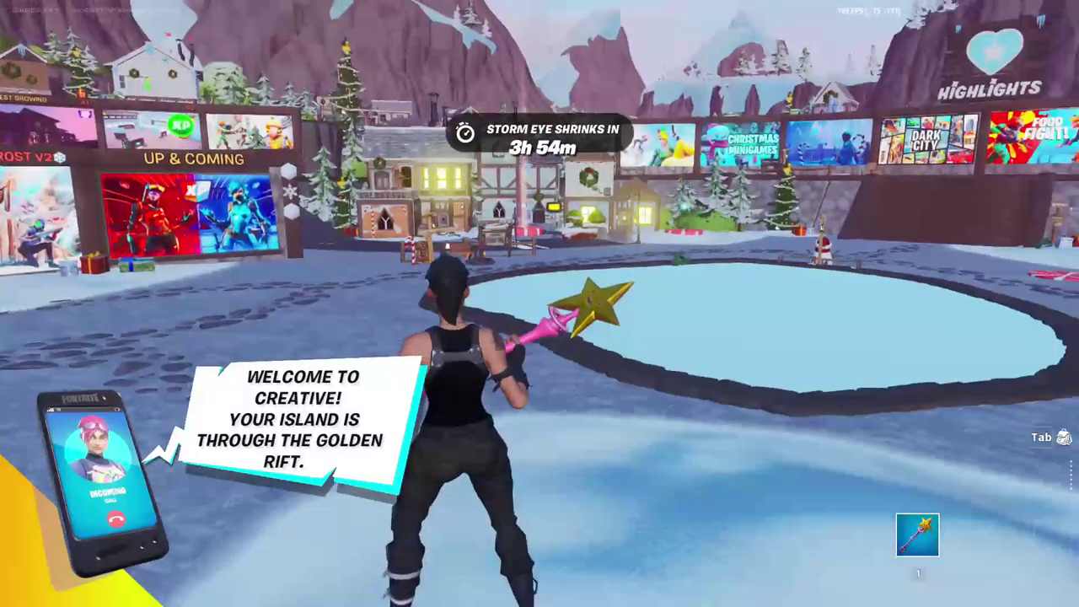
key("w")
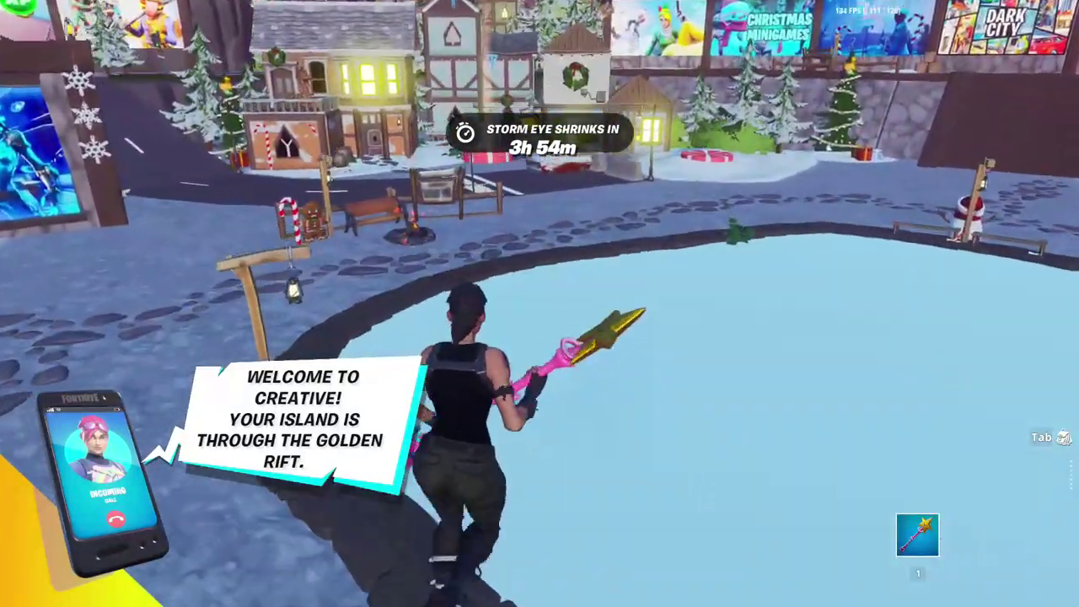
key("w")
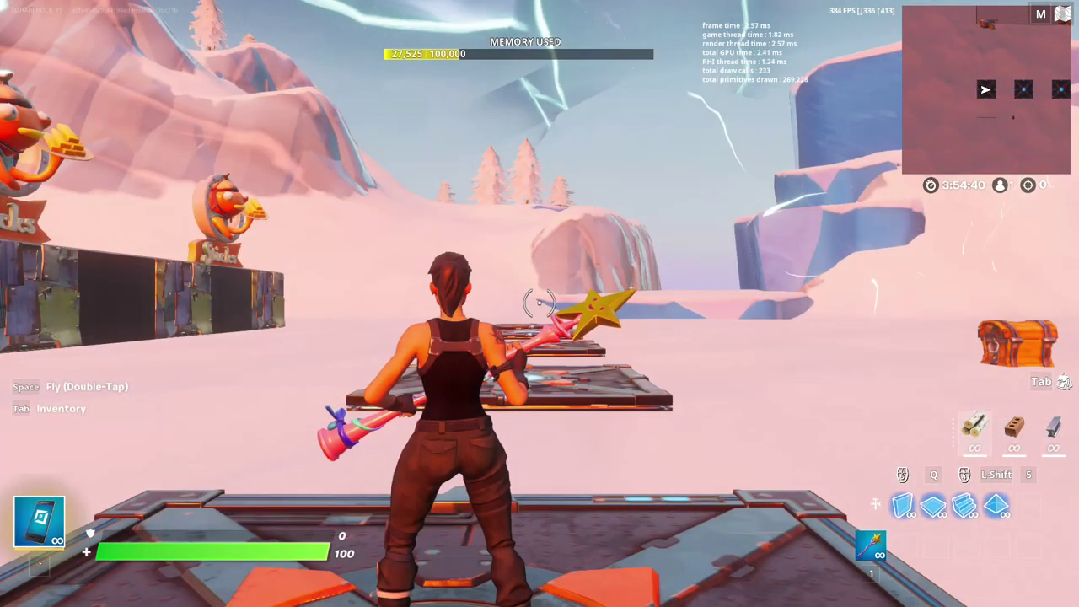
key("Escape")
left_click(211, 391)
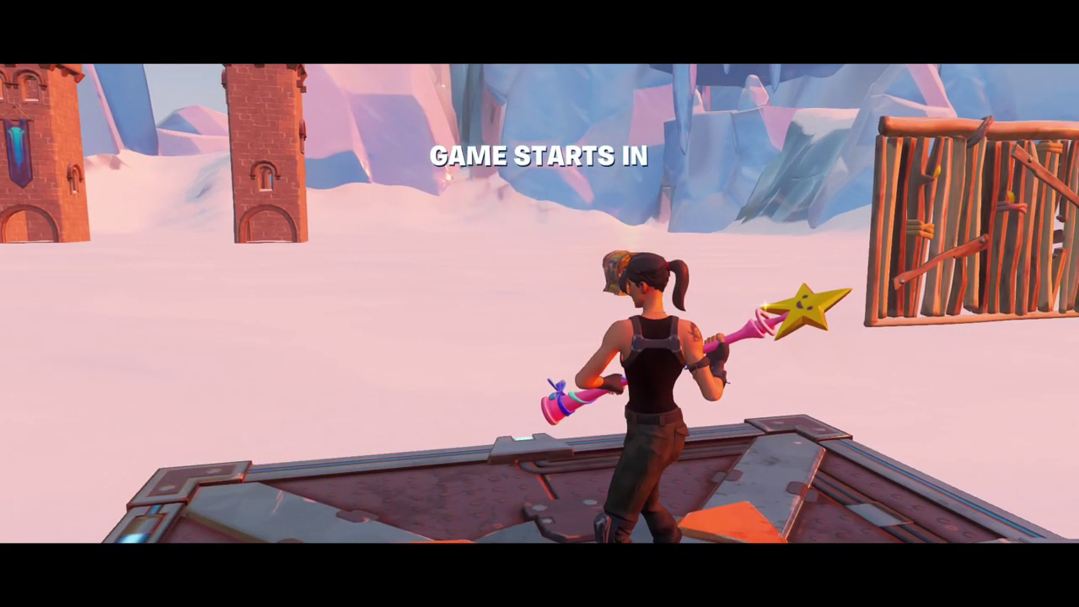
- Search the chest, pick up the orange pump shotgun, and drop the spare purple shotgun from the inventory
key("w")
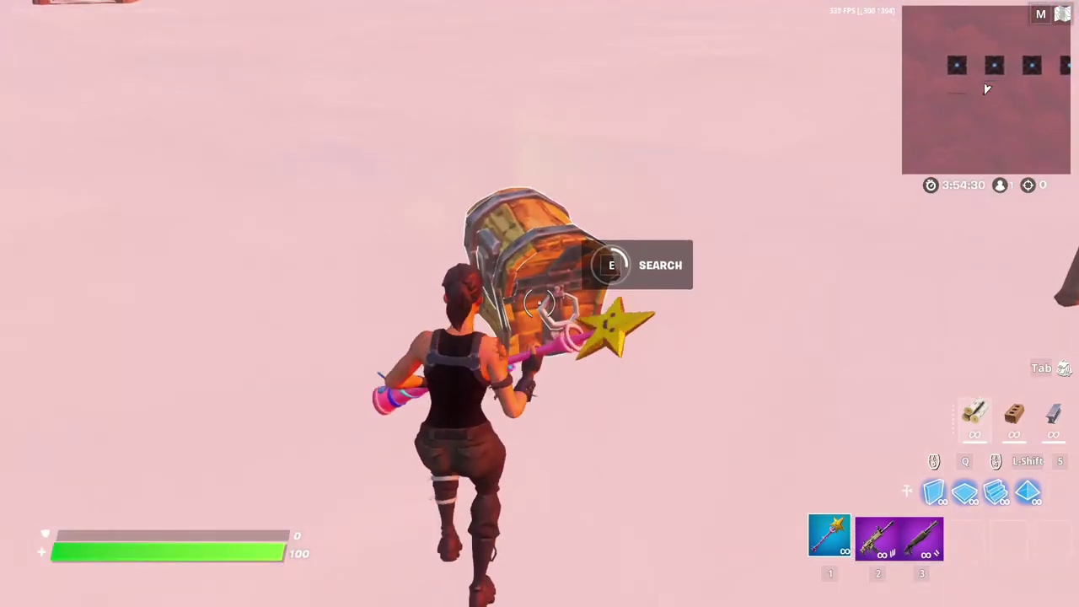
key("3")
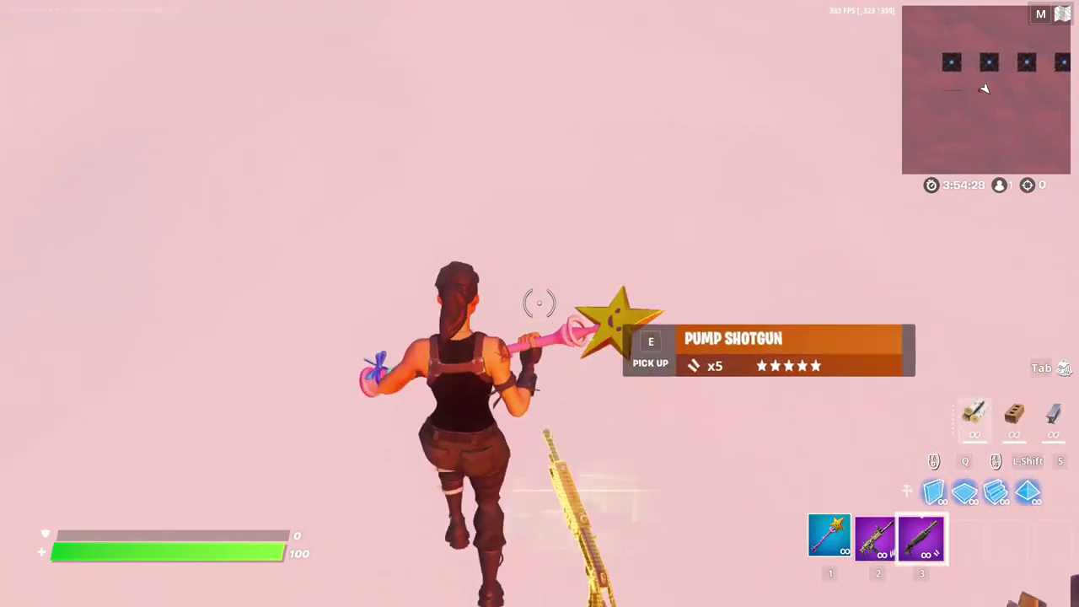
key("Tab")
left_click(643, 26)
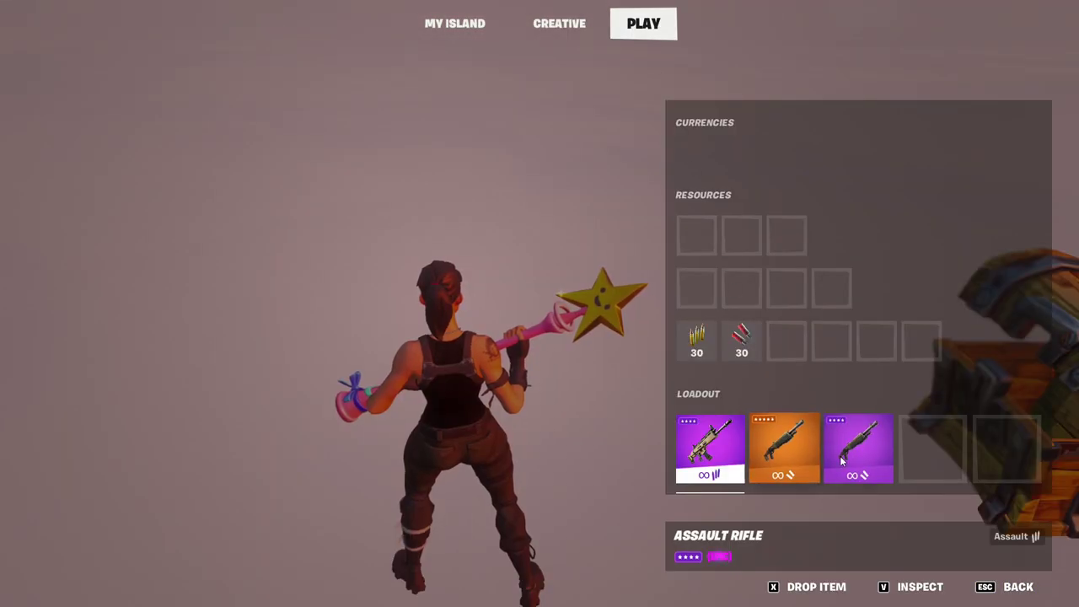
key("x")
key("Tab")
- Run to the metal structures and build and fight through them with the pump shotgun to test gameplay
key("w")
key("space")
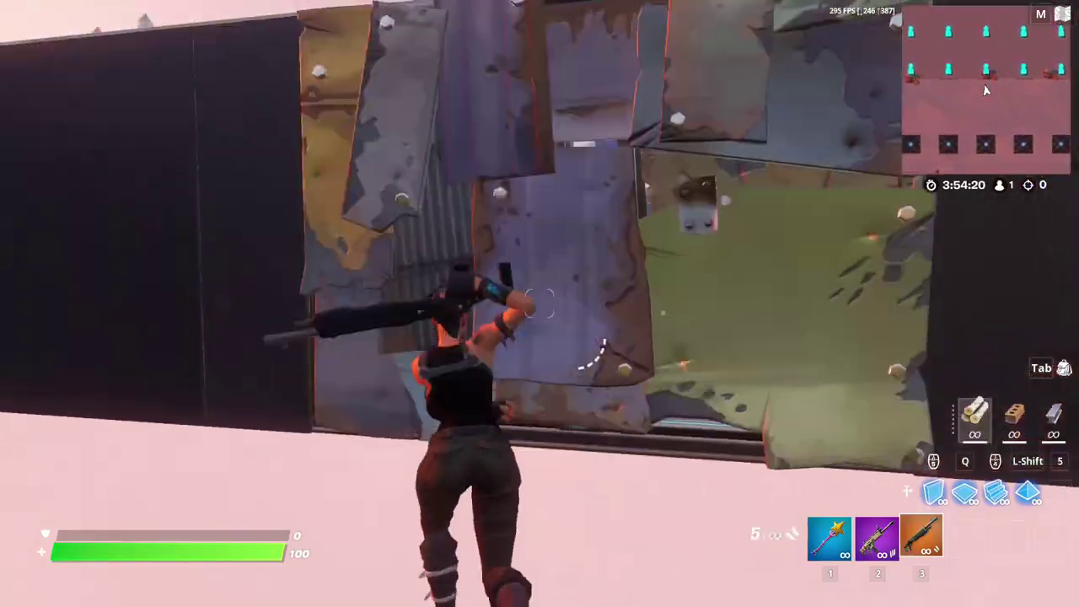
left_click(539, 304)
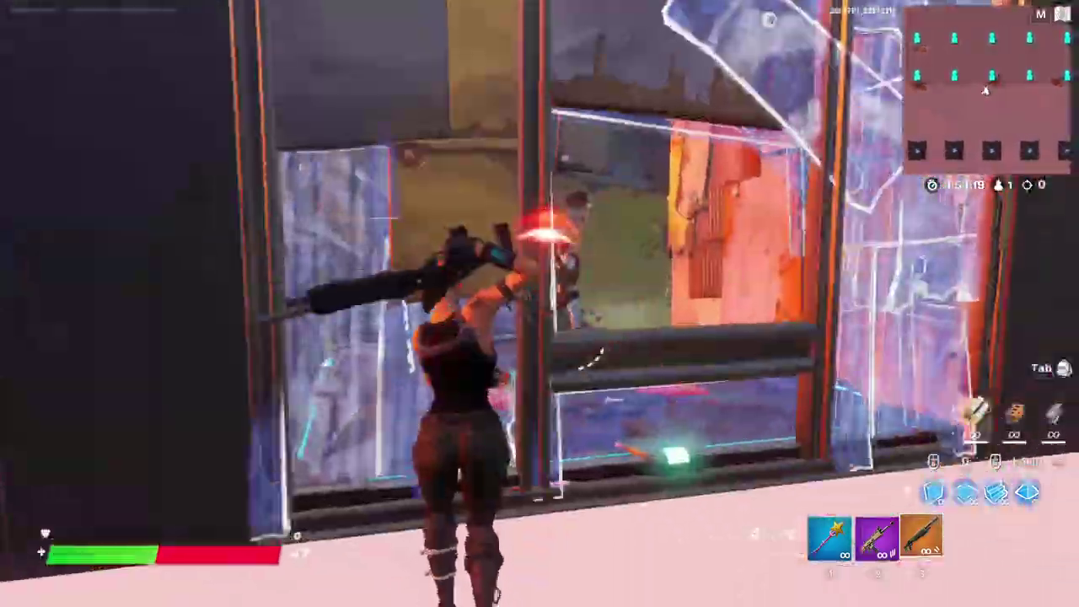
left_click(539, 303)
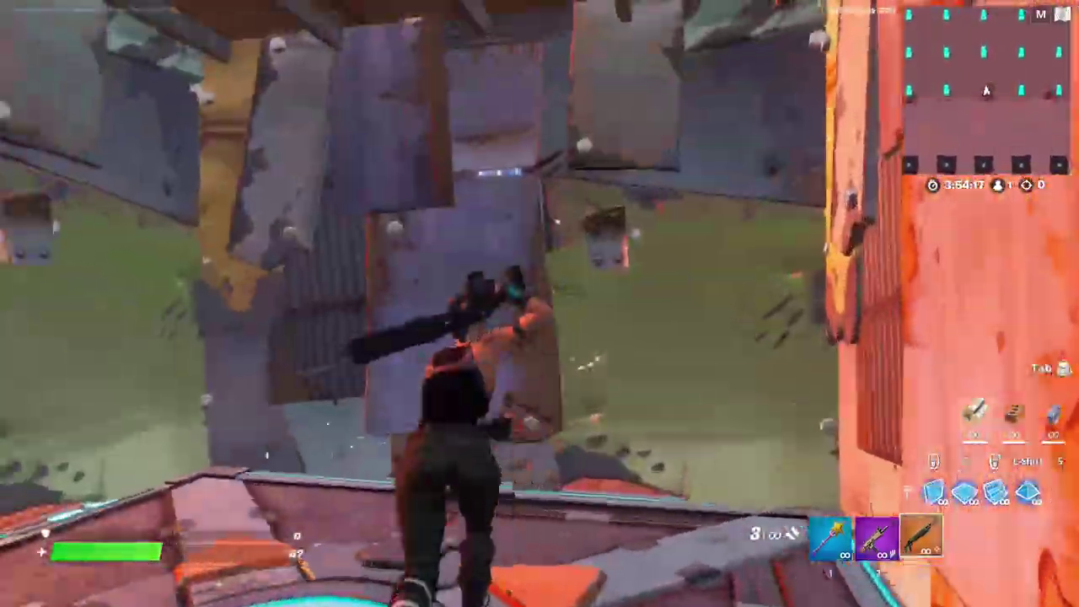
left_click(539, 303)
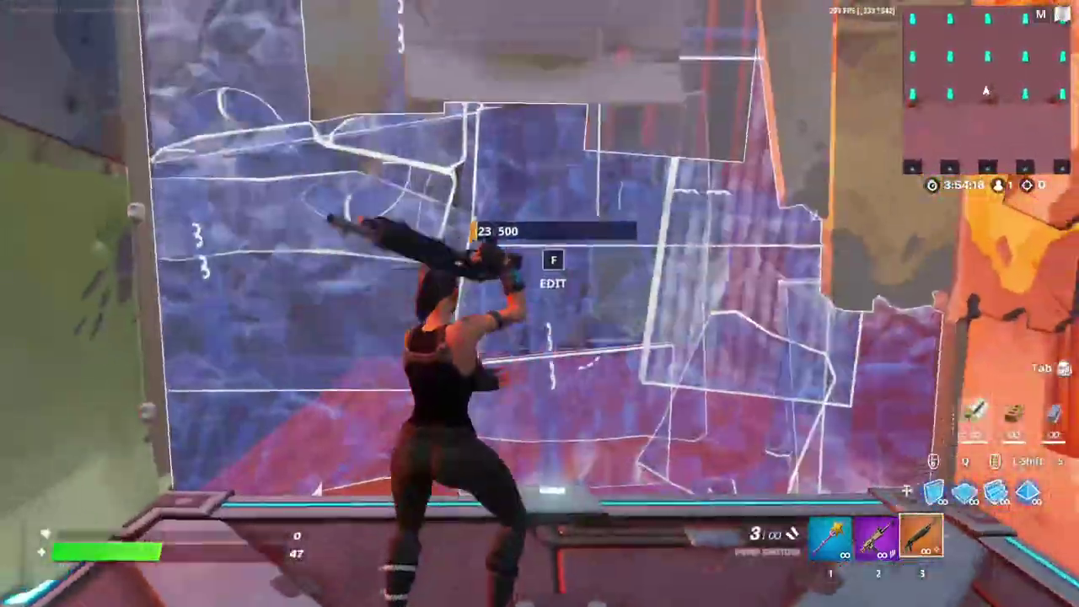
left_click(540, 304)
left_click(539, 303)
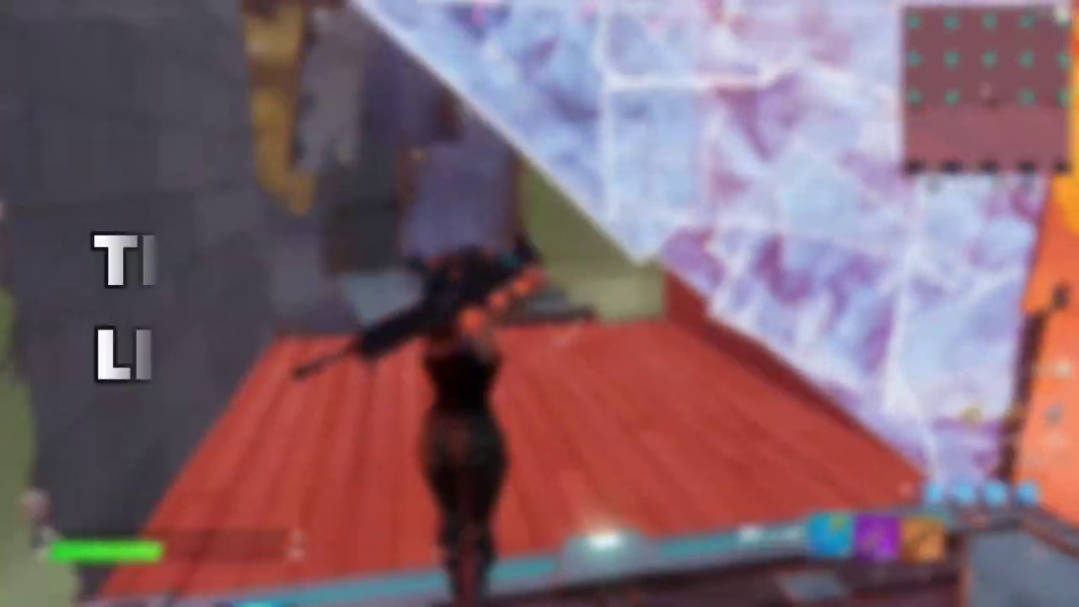